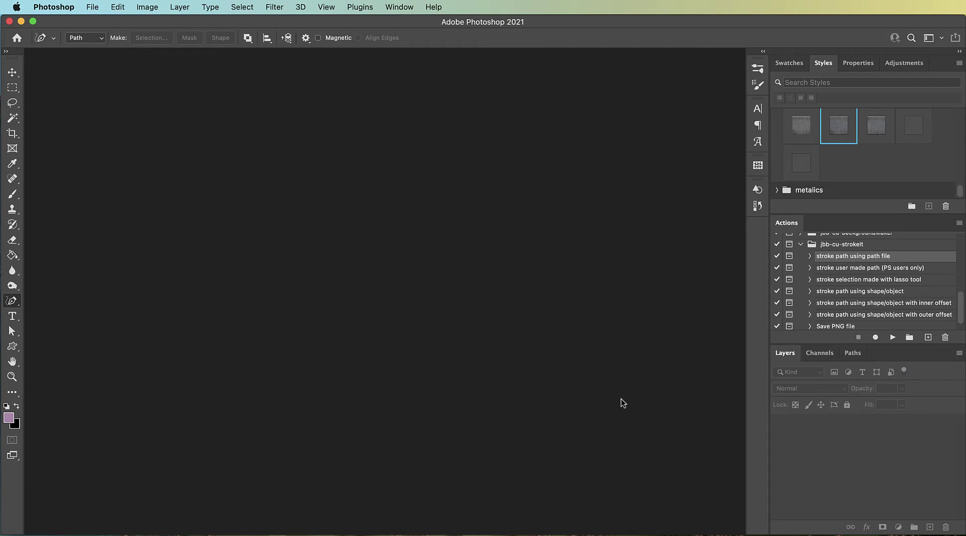
Step: Select the jbb-cu-strokeIt-Circle brush and review its brush tip settings
click(851, 352)
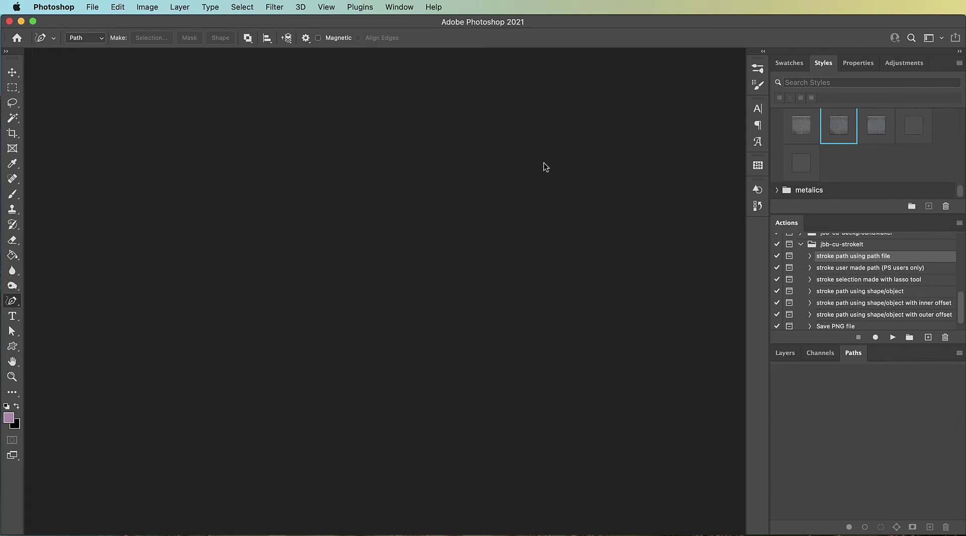
click(757, 69)
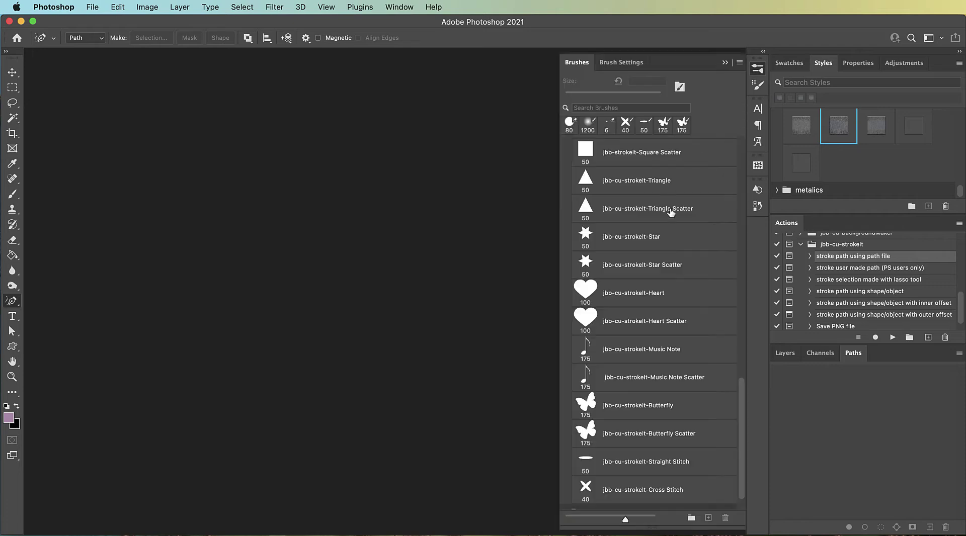
scroll(656, 381, up, 10)
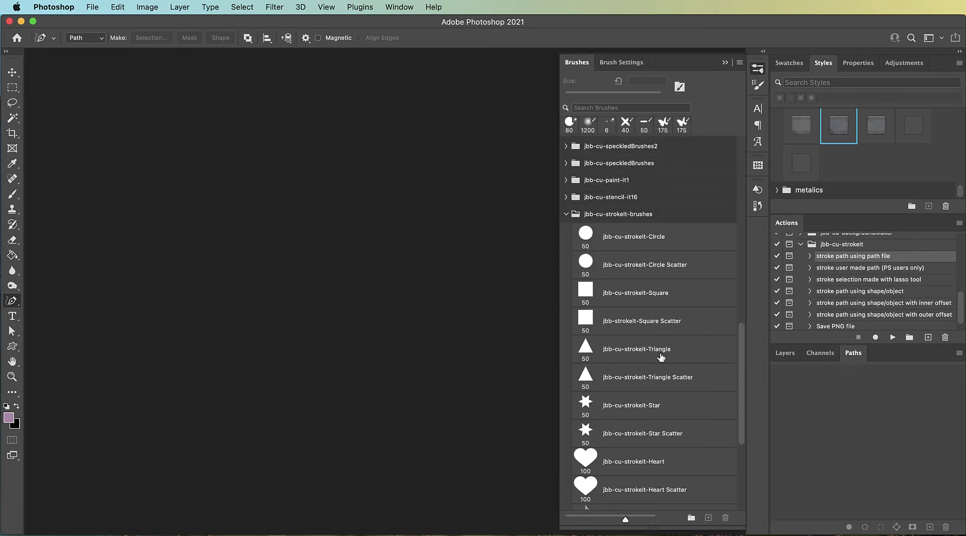
click(635, 237)
click(621, 63)
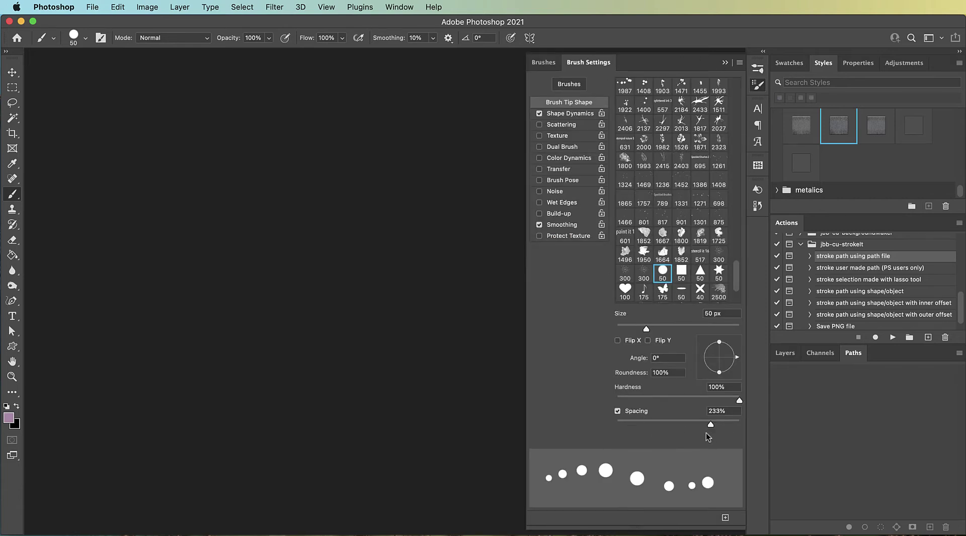
click(544, 63)
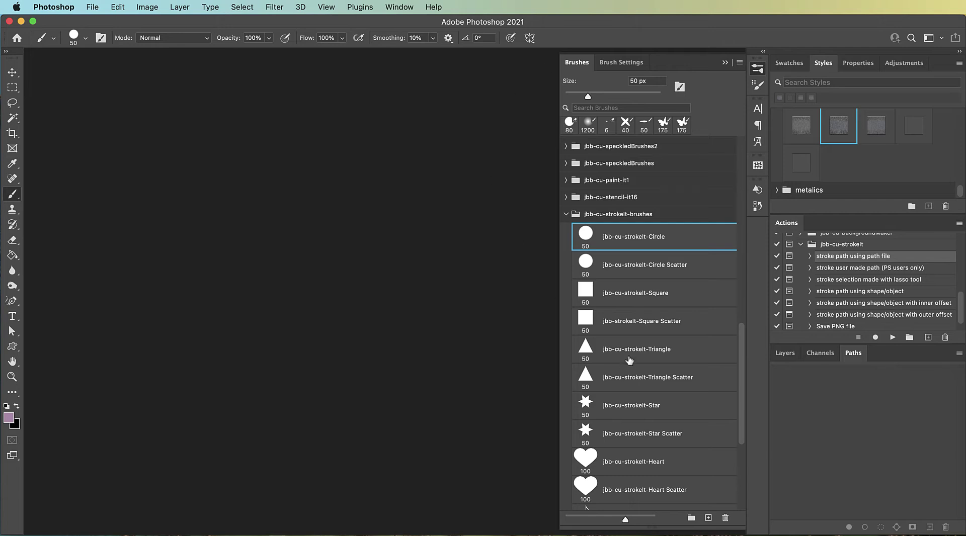
Step: Select the jbb-cu-strokeIt-Circle Scatter brush and look through the remaining strokeIt brushes and the jbb-cu-strokeIt-styles
scroll(630, 361, down, 3)
click(671, 227)
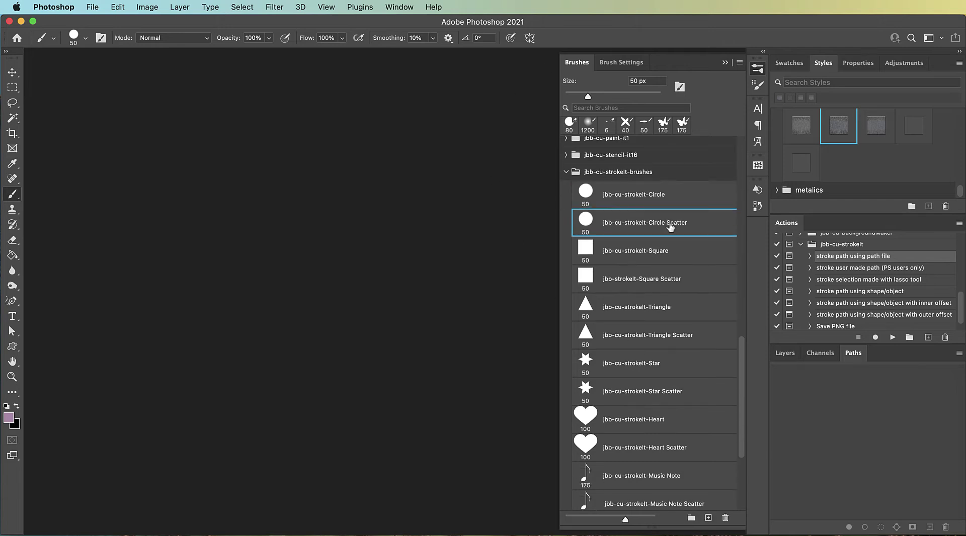
scroll(637, 475, down, 5)
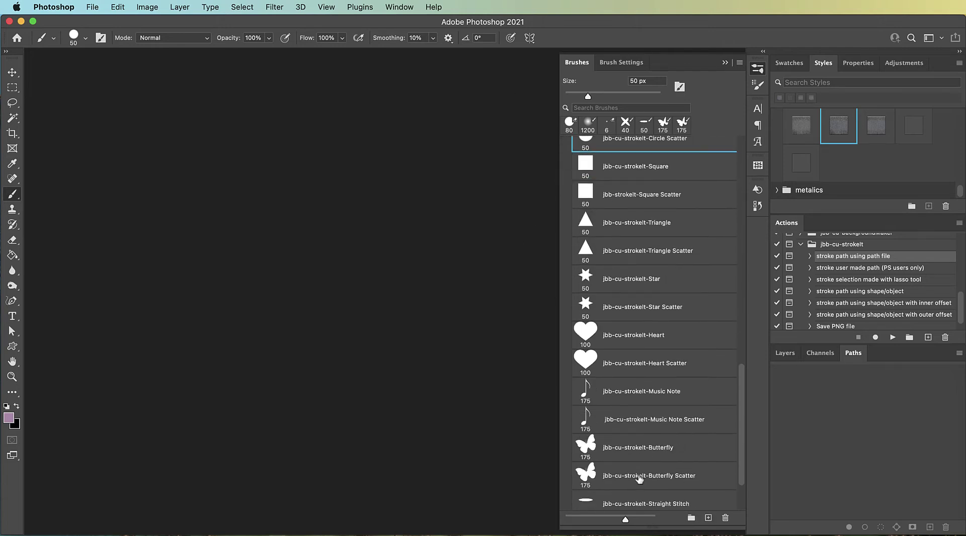
scroll(639, 479, down, 4)
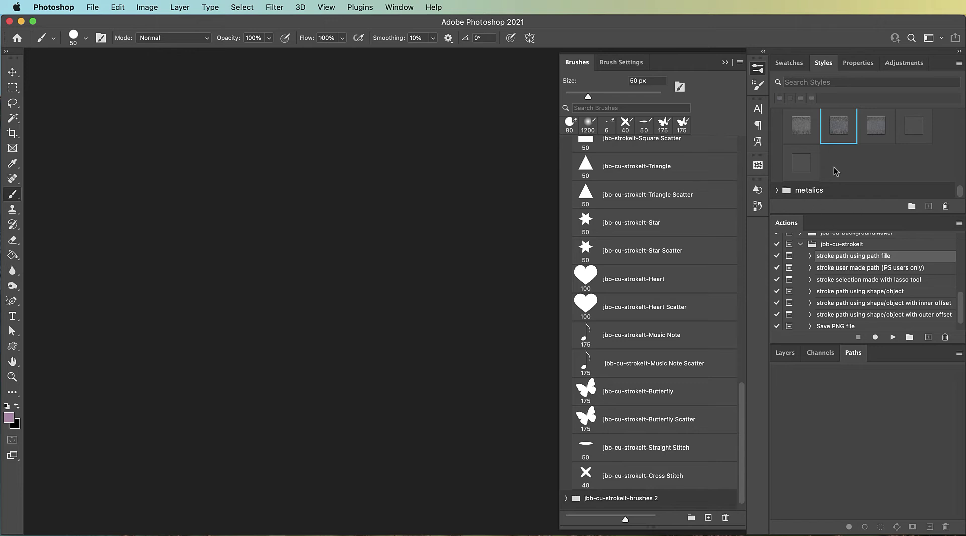
scroll(880, 166, up, 1)
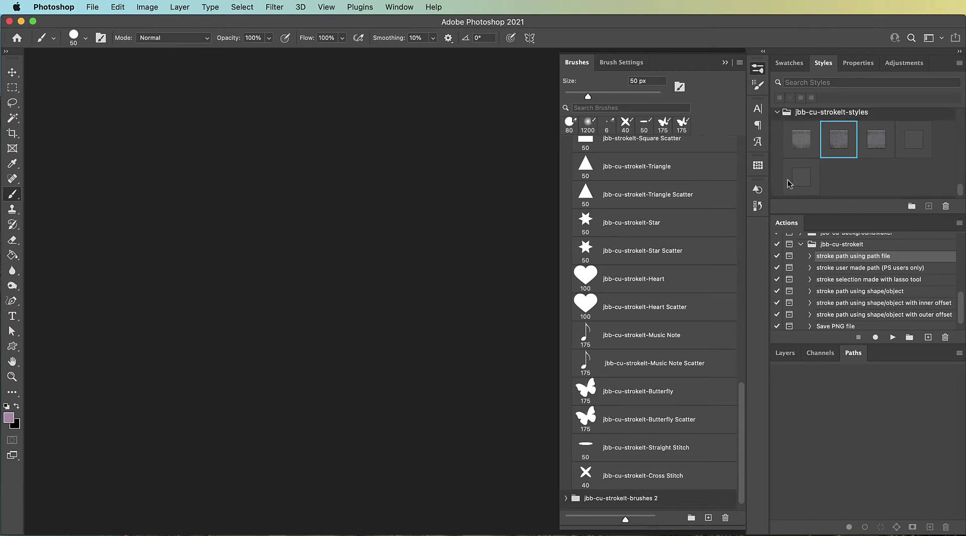
click(725, 63)
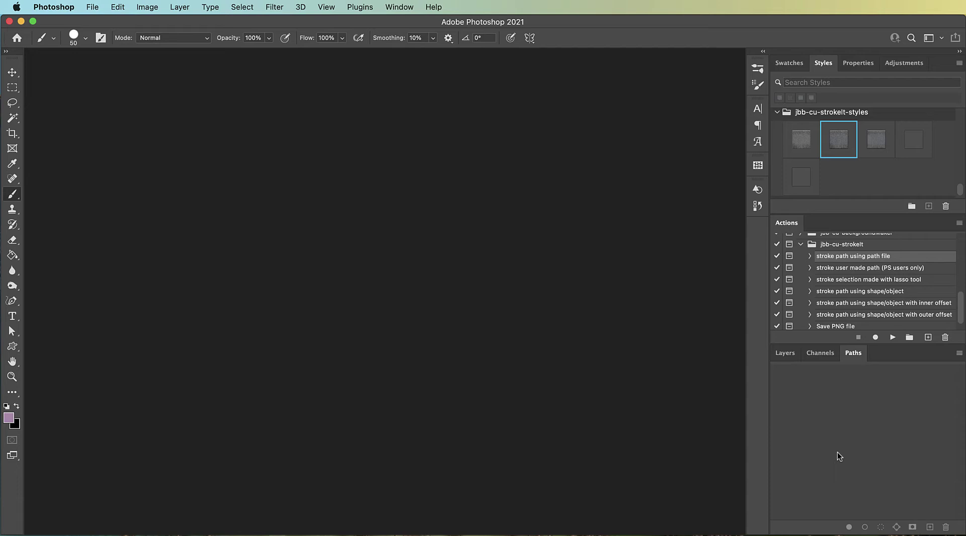
Step: Run the "stroke path using path file" action and open jbb-cu-strokeIt-path6.psd from the jbb-cu-strokeIt paths folder
click(780, 354)
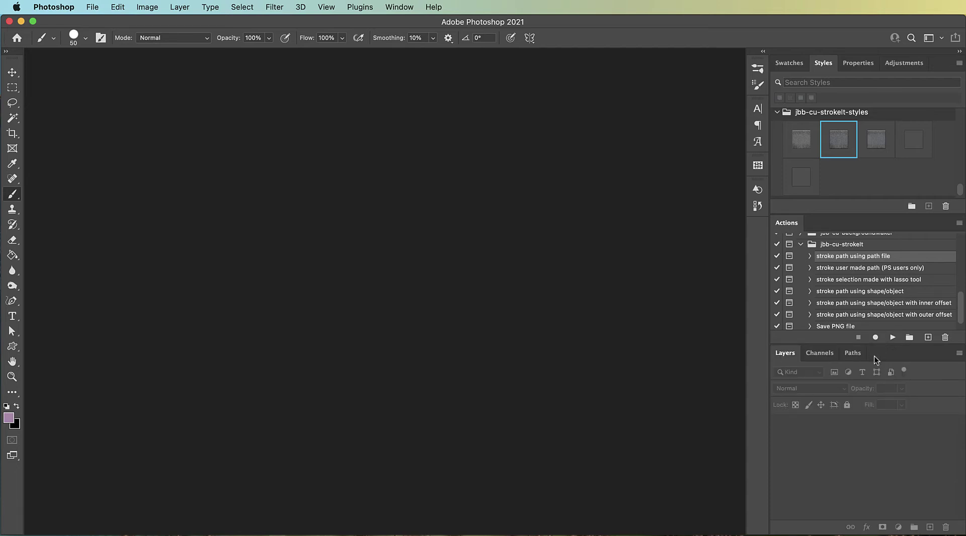
click(892, 337)
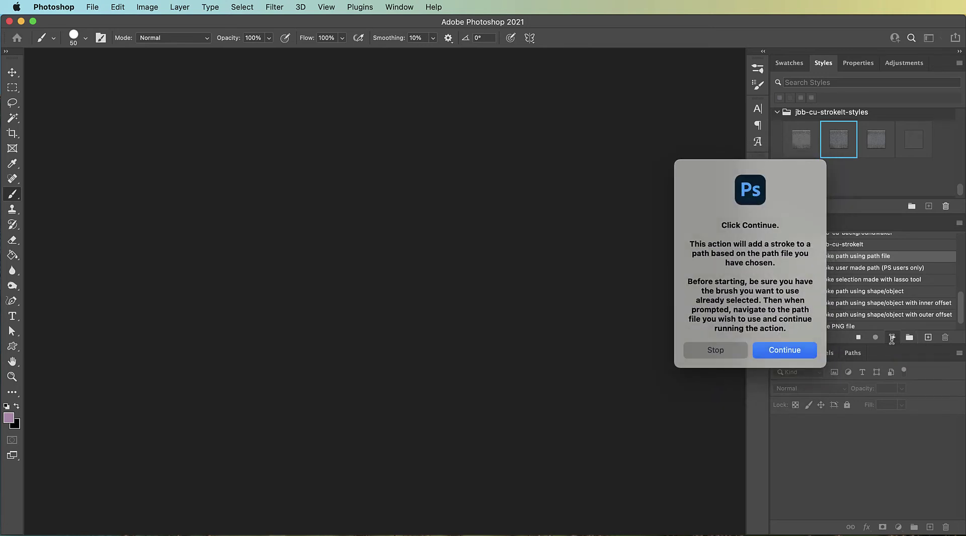
click(797, 352)
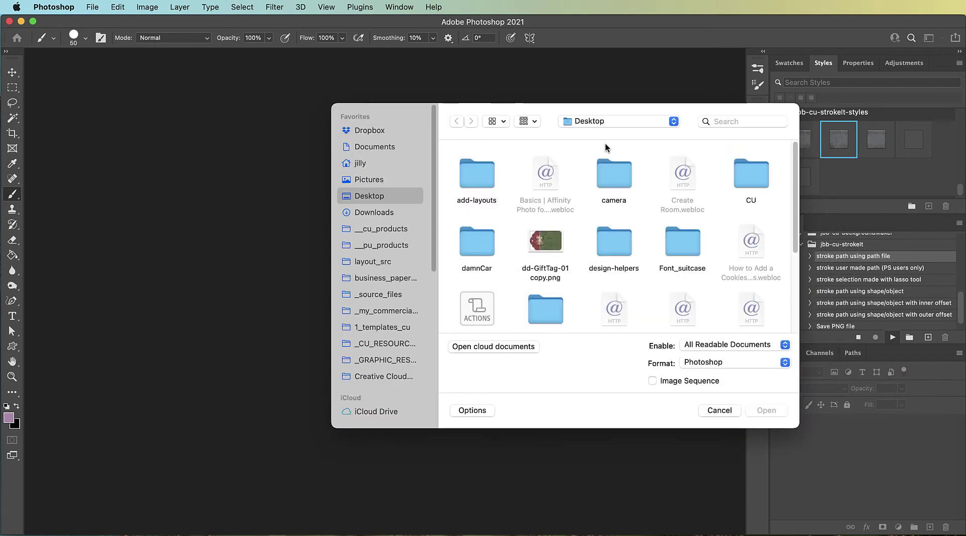
click(615, 123)
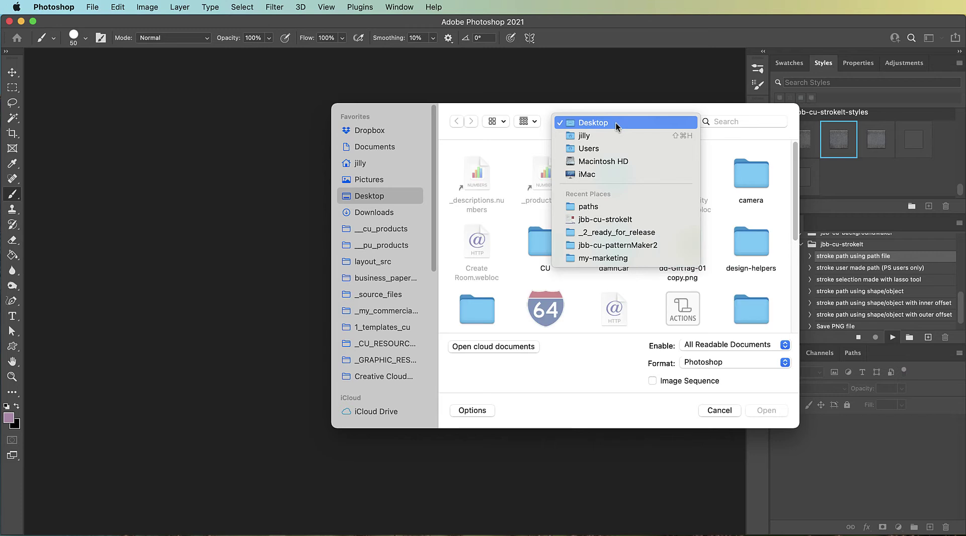
click(639, 222)
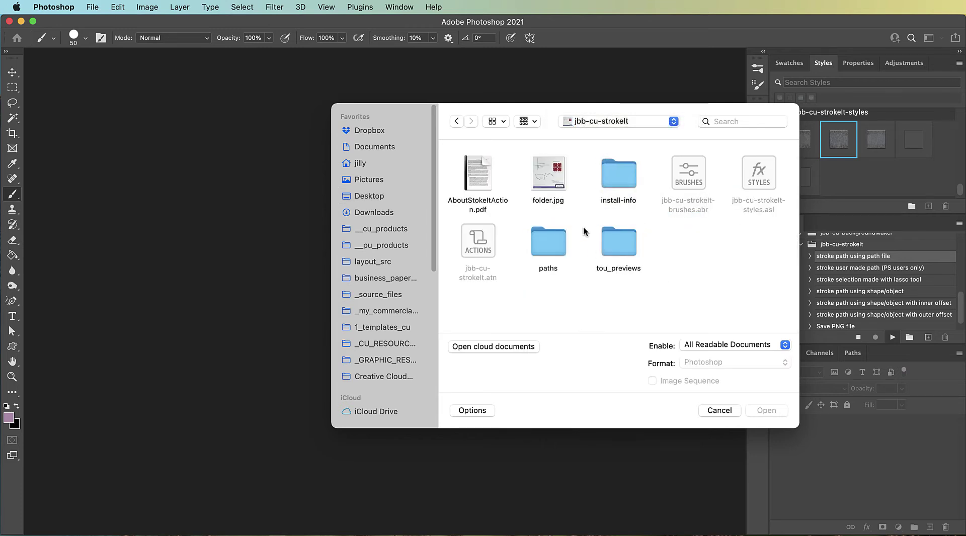
double_click(549, 250)
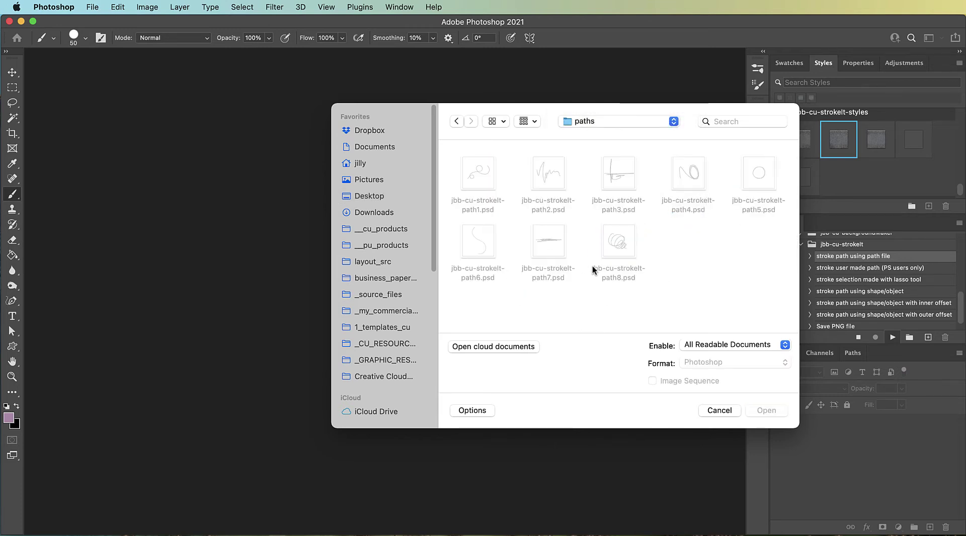
click(477, 246)
click(763, 412)
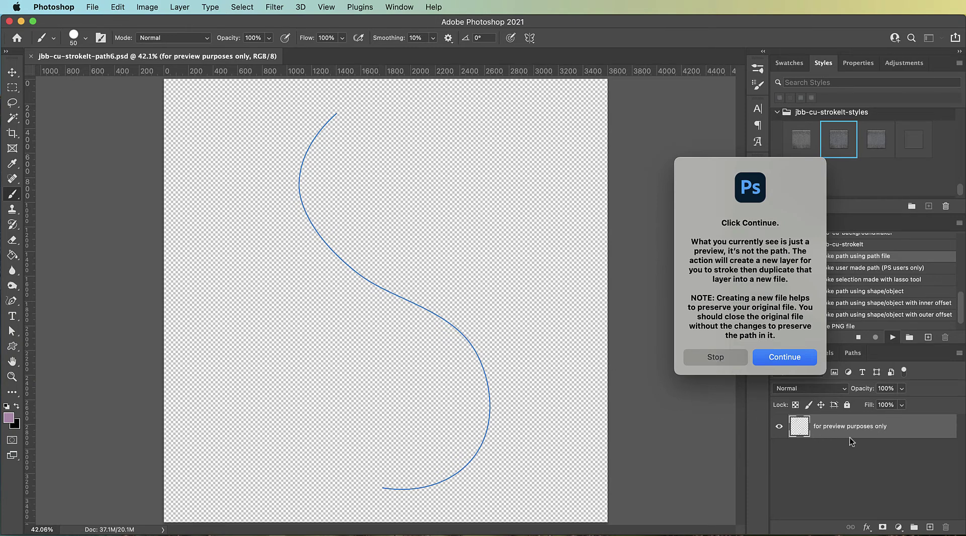
Step: Stop the action before it makes a new layer, and hide and deselect the "for preview purposes only" layer
click(721, 360)
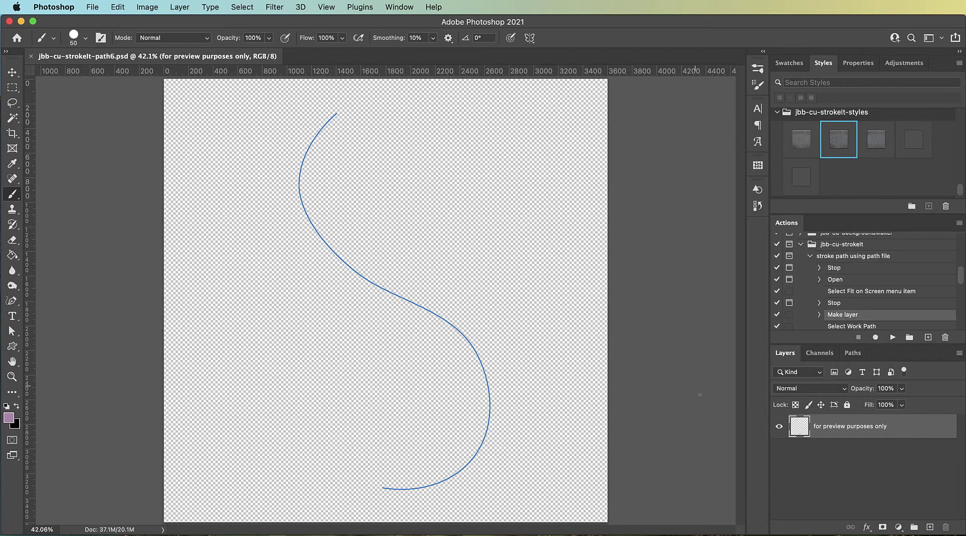
click(779, 429)
click(846, 485)
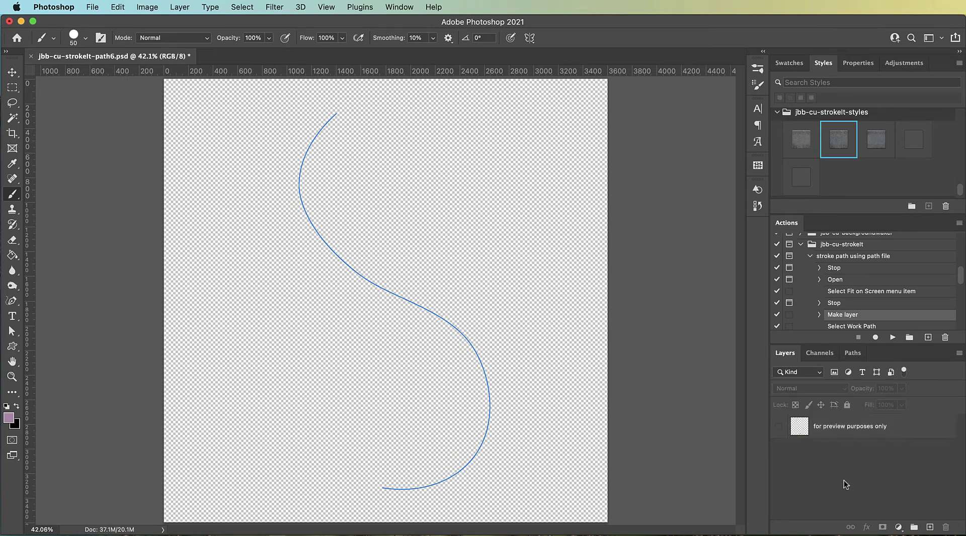
Step: Inspect the Work Path of the opened file and deselect it, returning to the layers
click(848, 354)
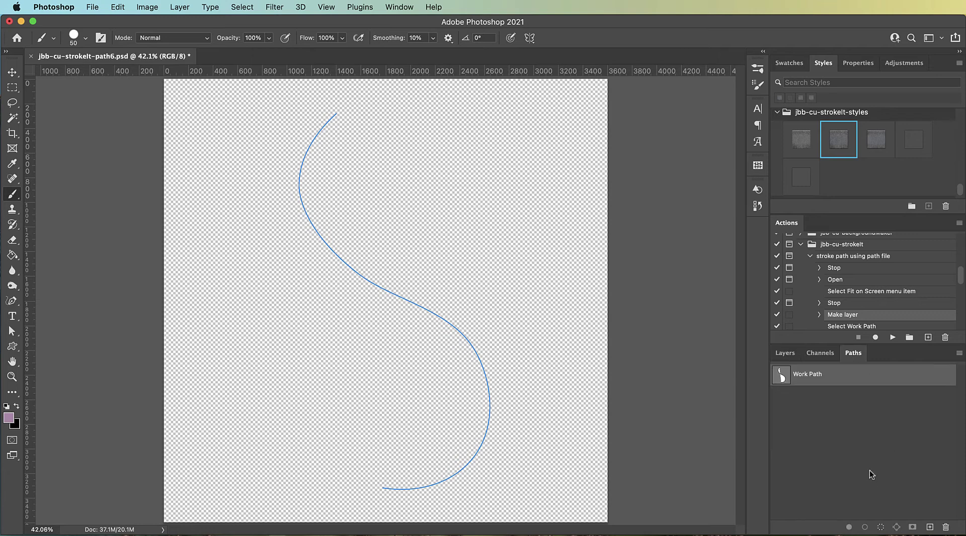
click(869, 470)
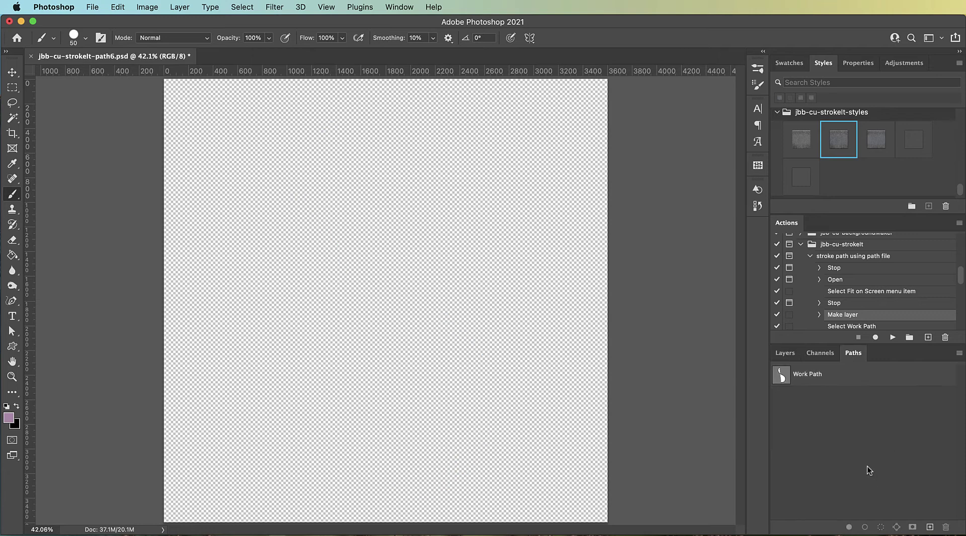
click(784, 354)
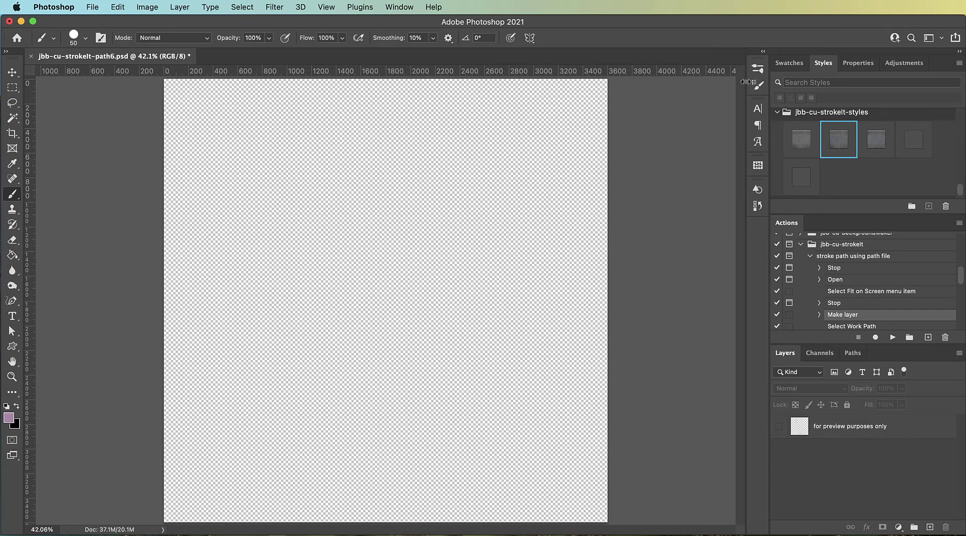
Step: Choose the jbb-cu-strokeIt-Butterfly Scatter brush for stroking the path
click(757, 67)
scroll(629, 417, down, 2)
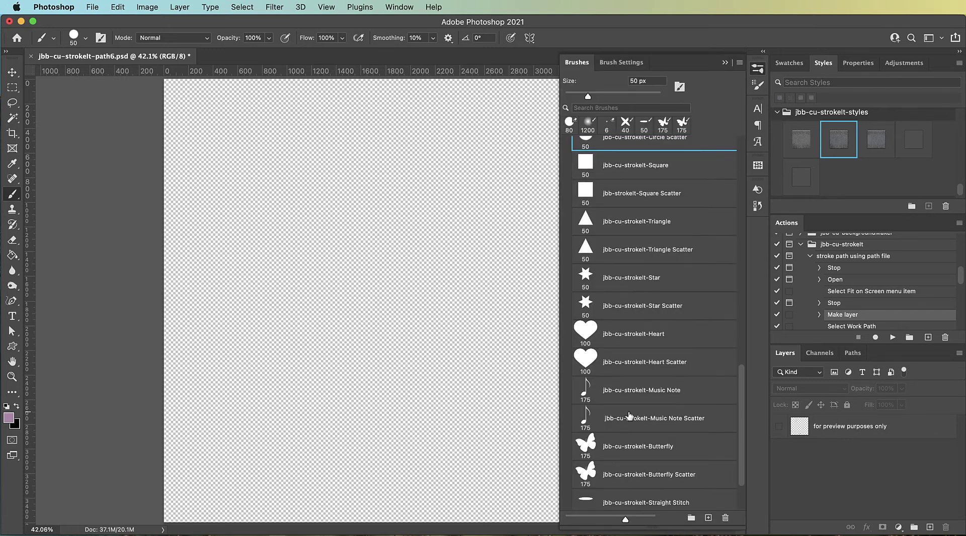
scroll(628, 416, down, 2)
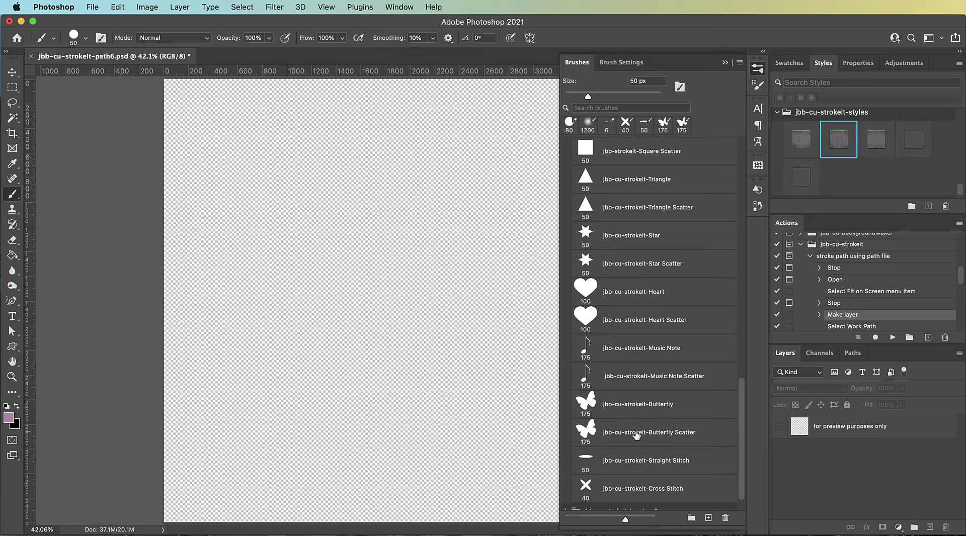
click(637, 436)
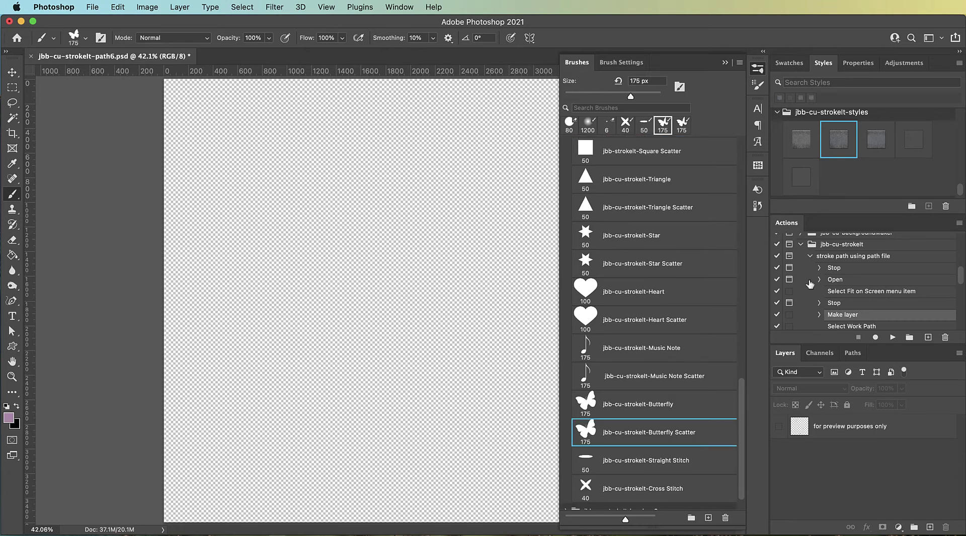
click(725, 62)
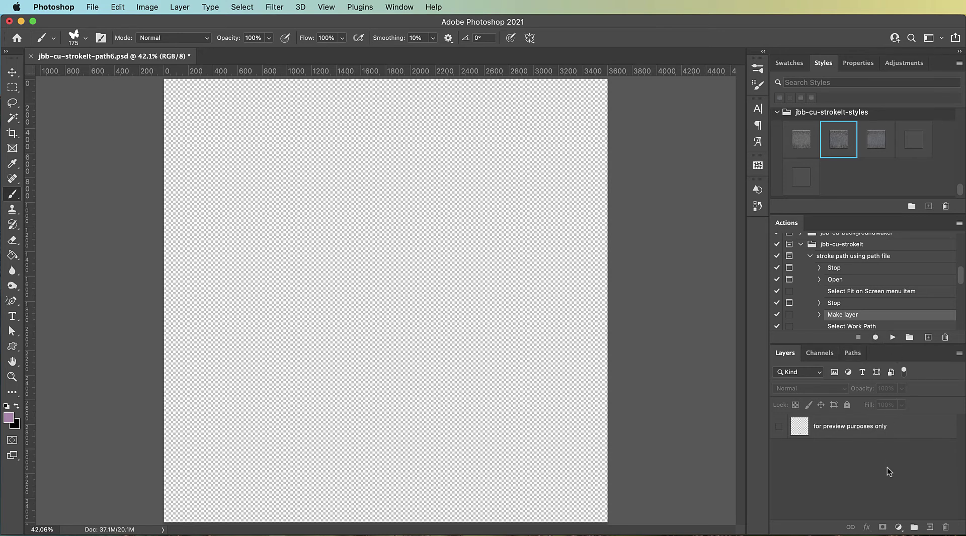
Step: Resume the action to stroke the path into a new document, stop it before trimming, and compare the new document with the path file
click(892, 337)
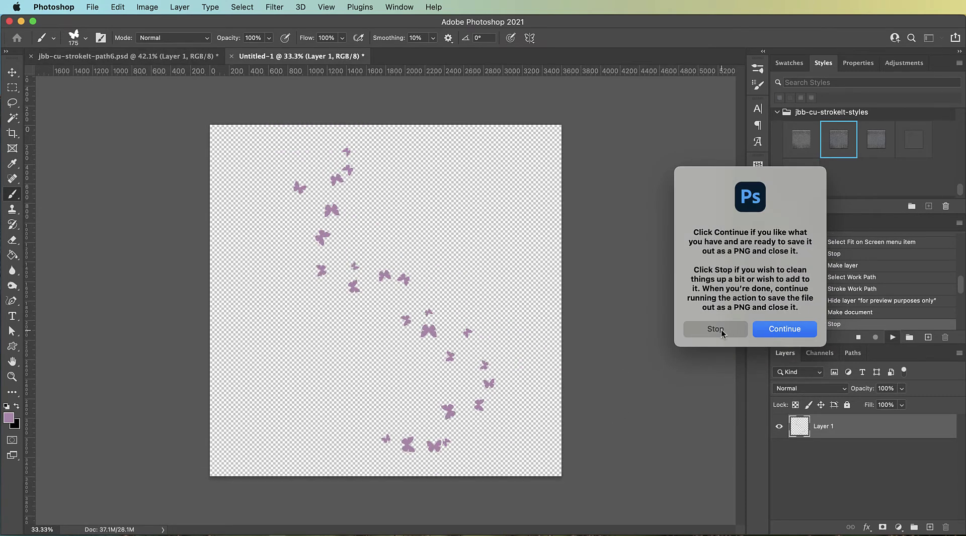
click(715, 329)
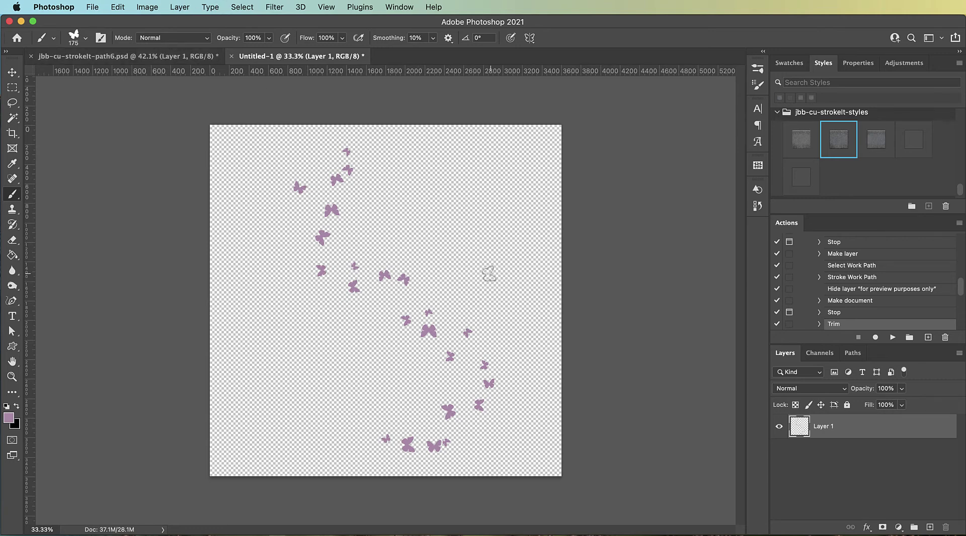
click(166, 57)
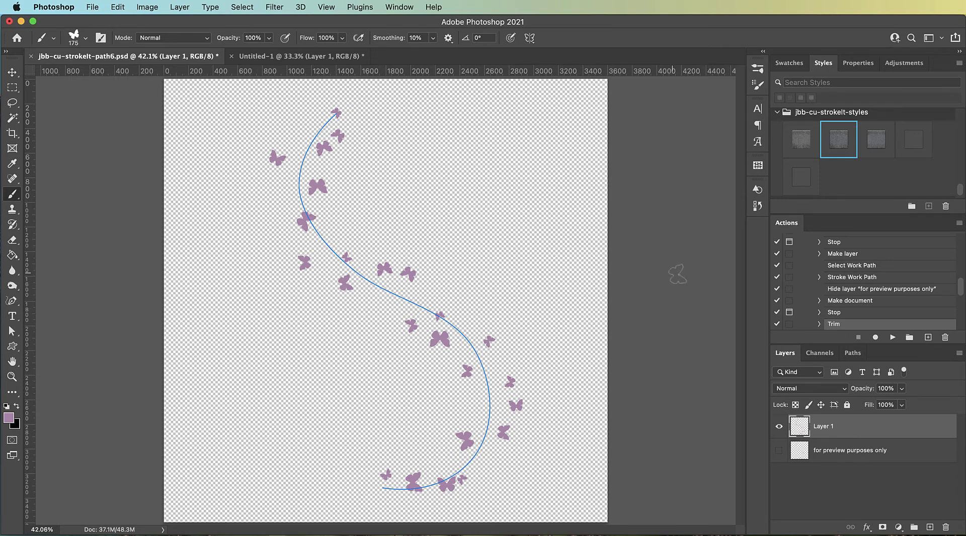
click(299, 61)
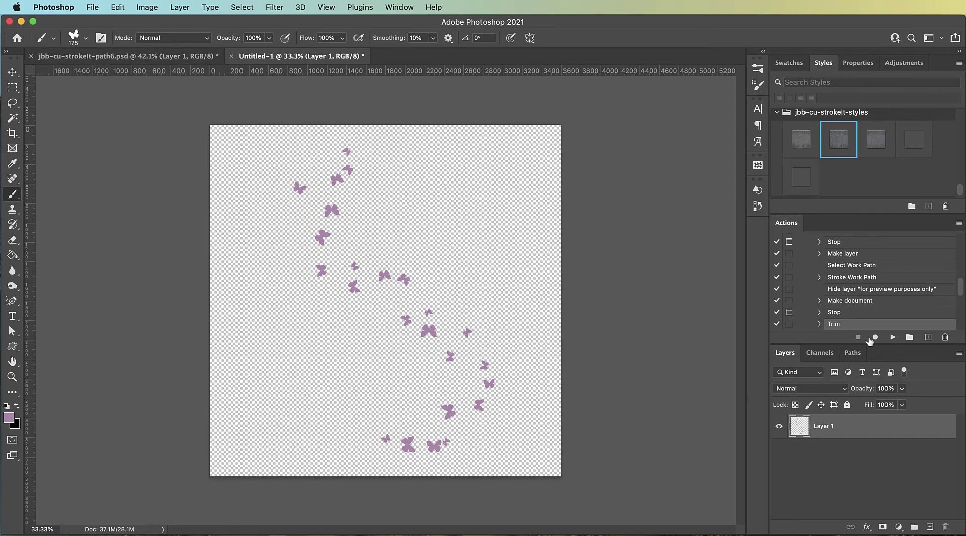
Step: Resume the action and save the trimmed butterfly stroke to the Desktop as Untitled-1 copy.png, replacing the existing file, with the smallest file size
click(893, 337)
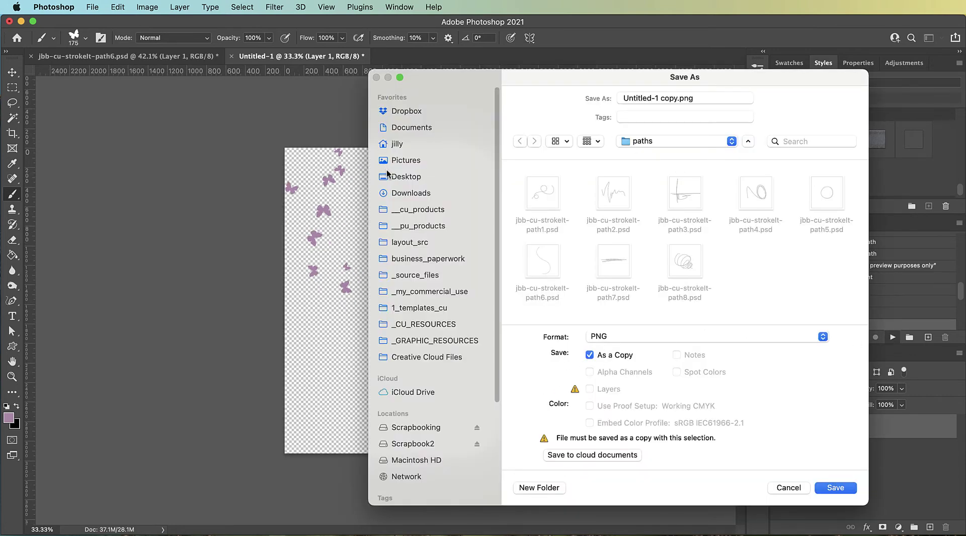
click(403, 178)
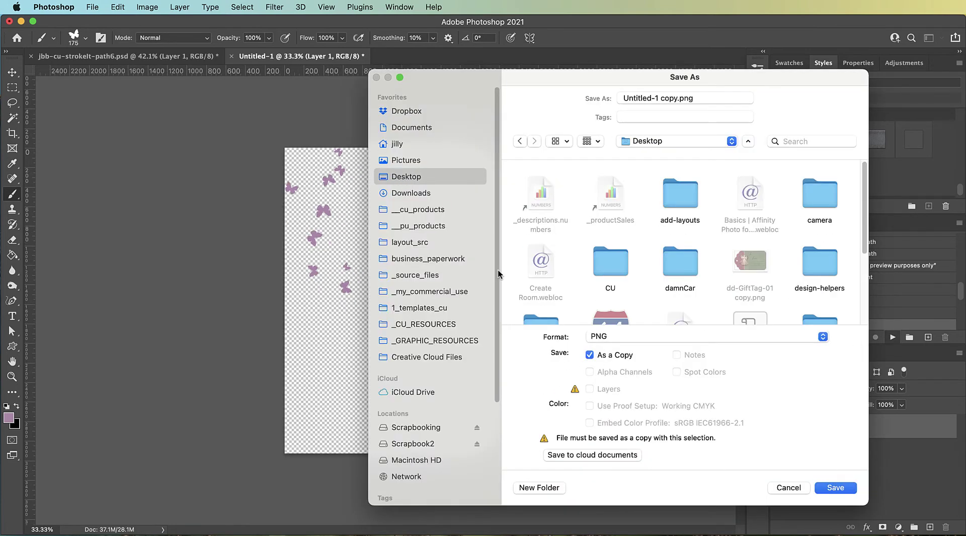
click(838, 489)
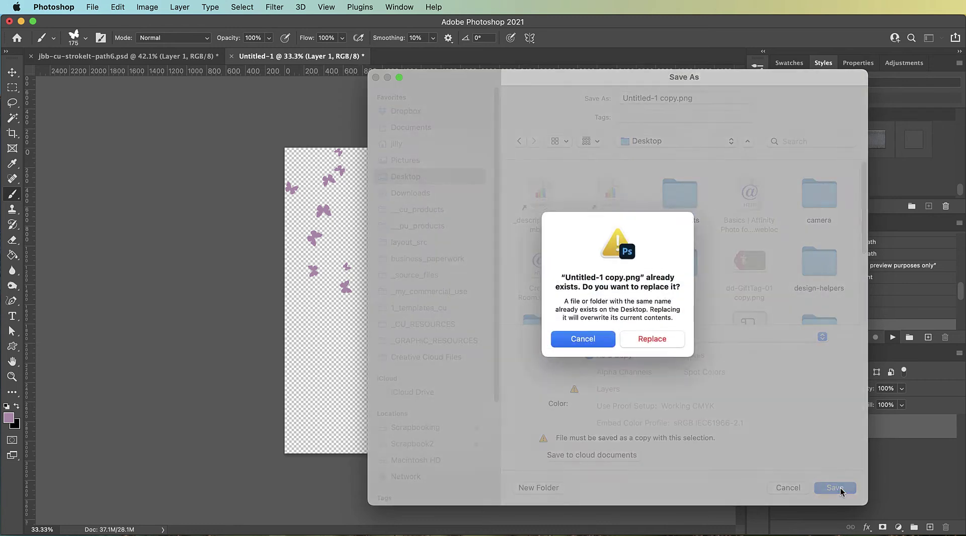
click(648, 343)
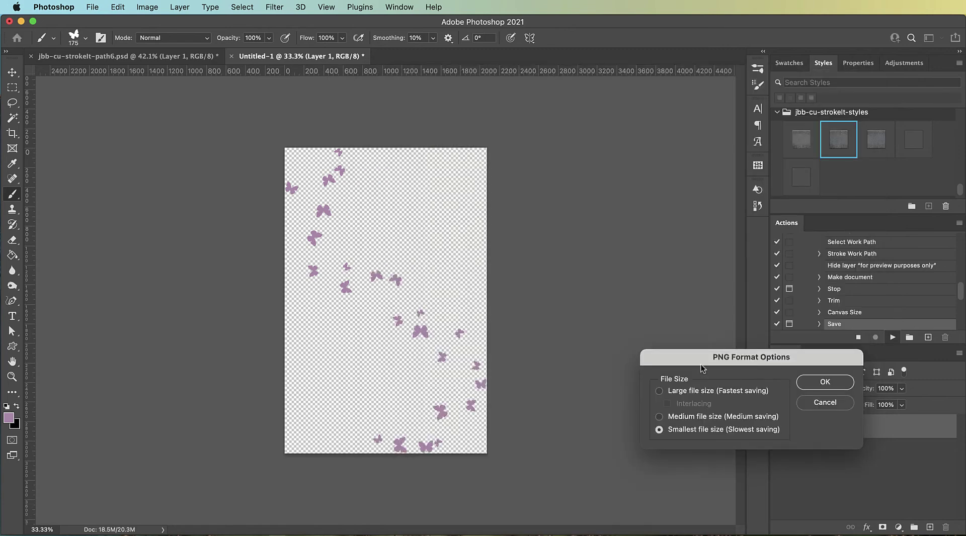
click(821, 388)
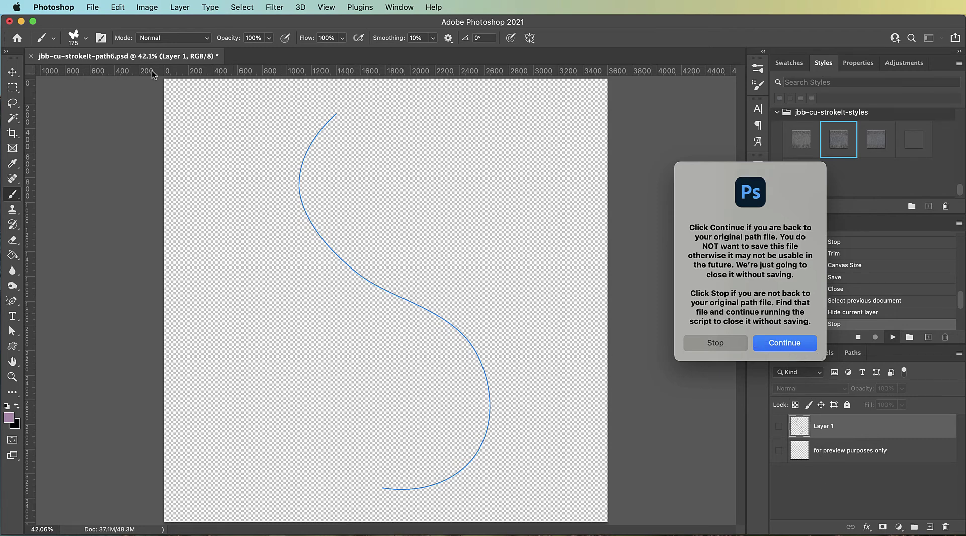
Step: Finish the action by closing the original path file without saving, and collapse the stroke path using path file action
click(786, 347)
click(783, 283)
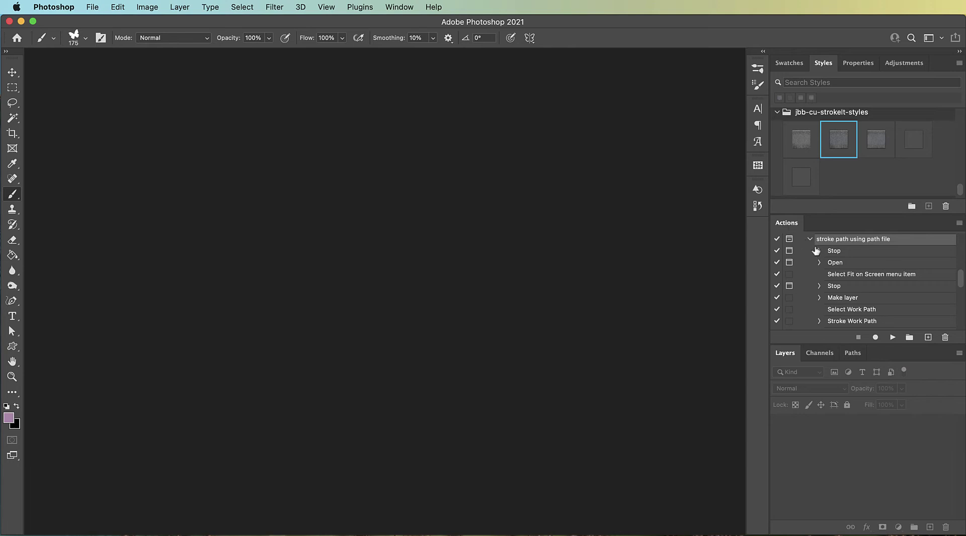
click(808, 240)
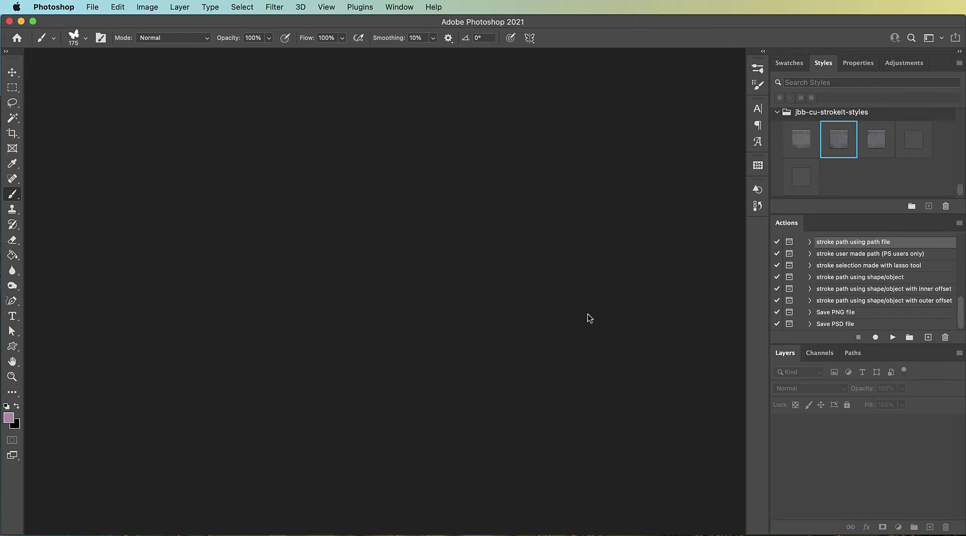
Step: Run the stroke user made path (PS users only) action to create a new document, stopping it for drawing the path
click(840, 255)
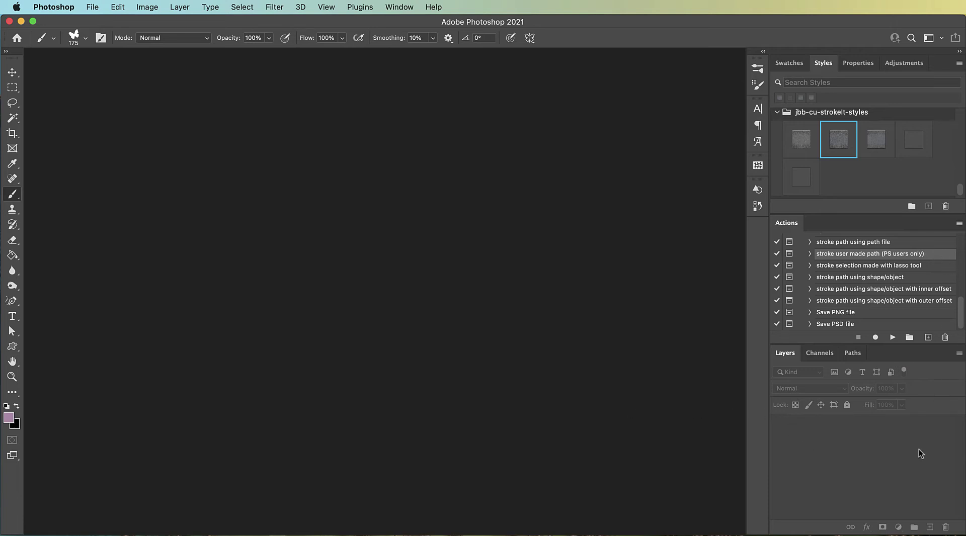
click(892, 338)
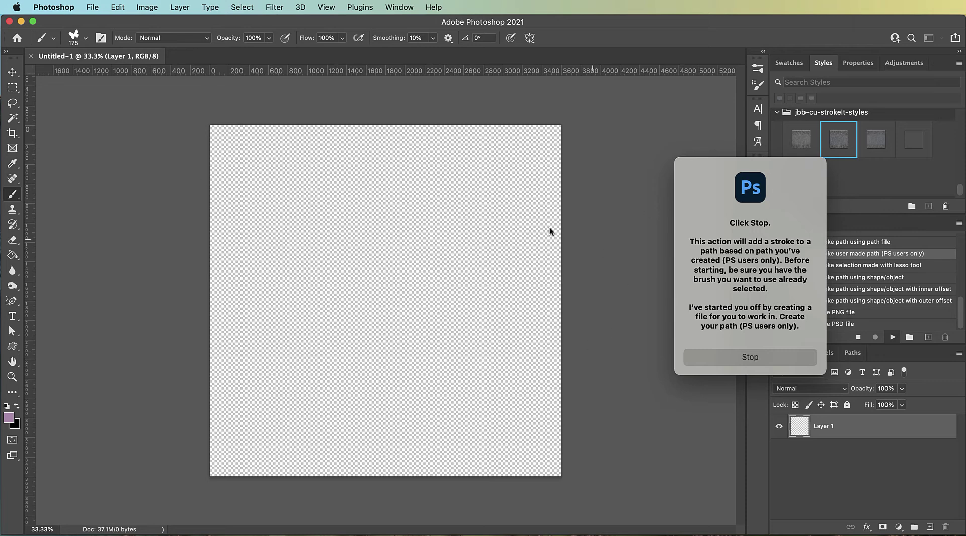
click(758, 356)
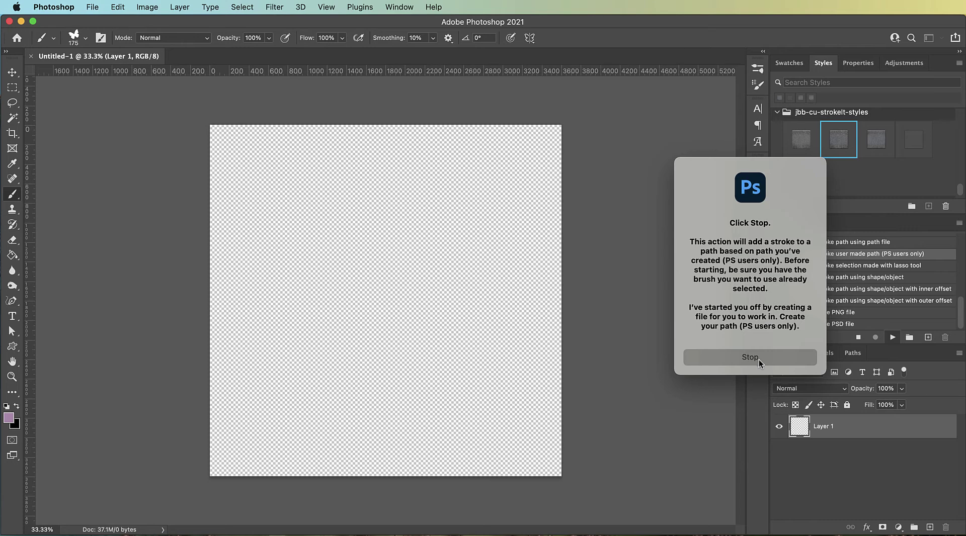
click(758, 360)
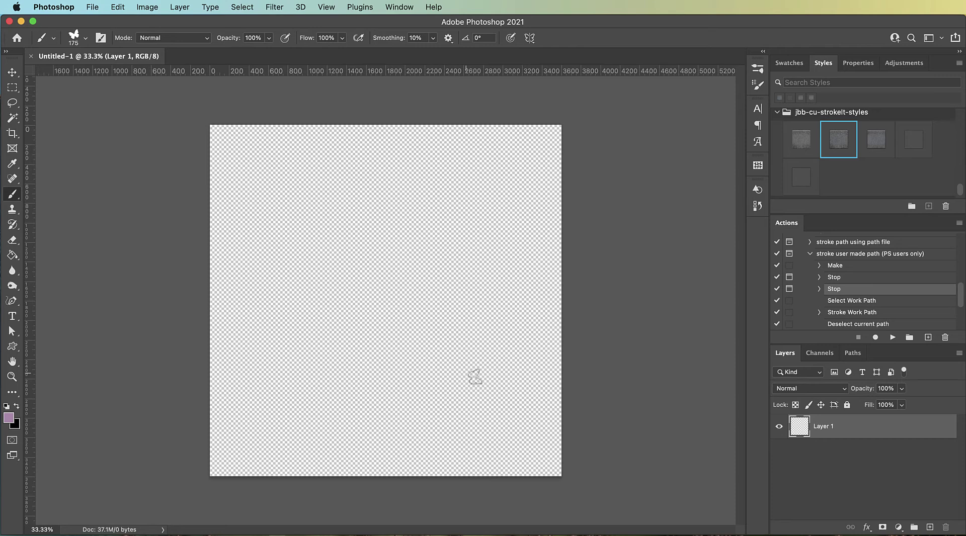
Step: Draw a looping freehand path across the canvas with the Freeform Pen tool, check its Work Path and return to the layers
click(13, 301)
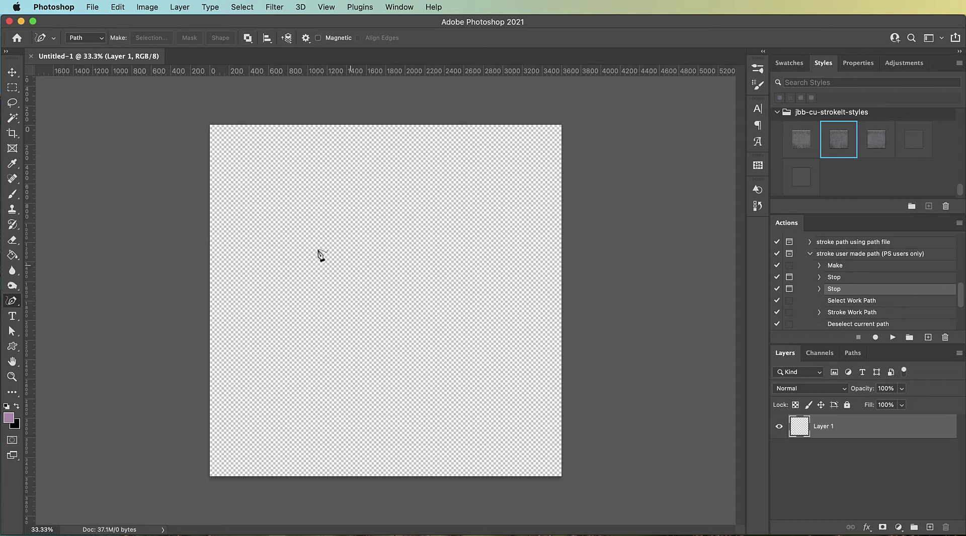
mouse_move(262, 265)
mouse_down()
mouse_move(310, 194)
mouse_move(283, 290)
mouse_move(376, 350)
mouse_move(507, 392)
mouse_move(485, 267)
mouse_move(376, 283)
mouse_move(315, 426)
mouse_move(417, 334)
mouse_move(473, 207)
mouse_move(477, 154)
mouse_up()
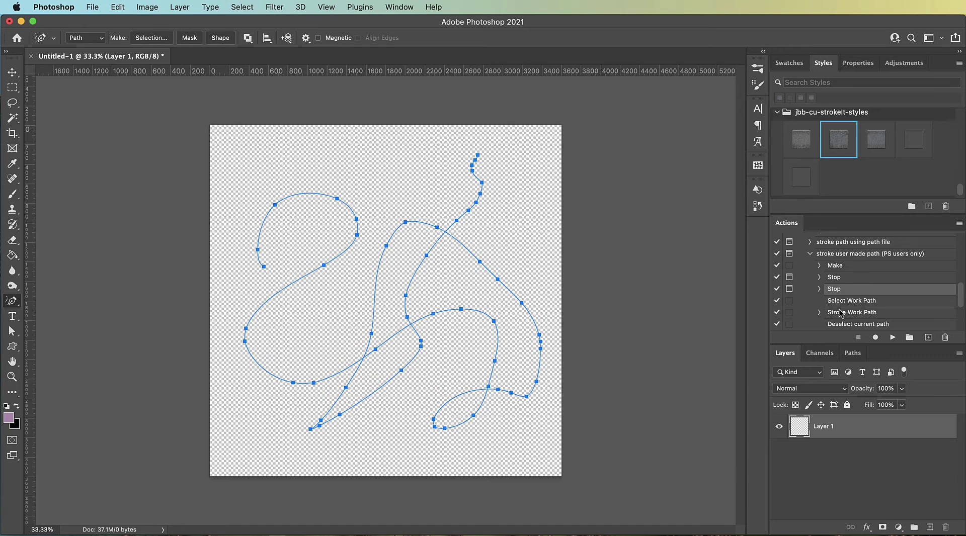
click(854, 354)
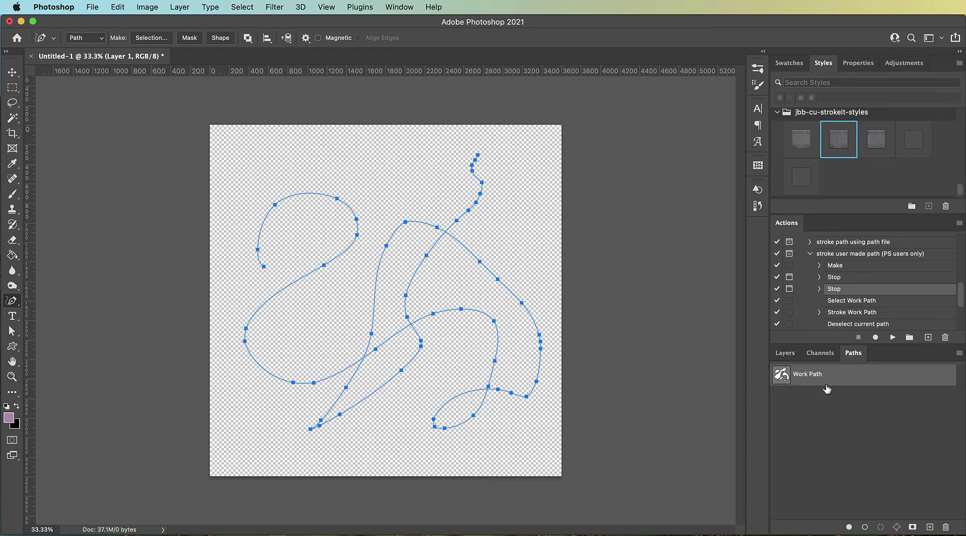
click(781, 355)
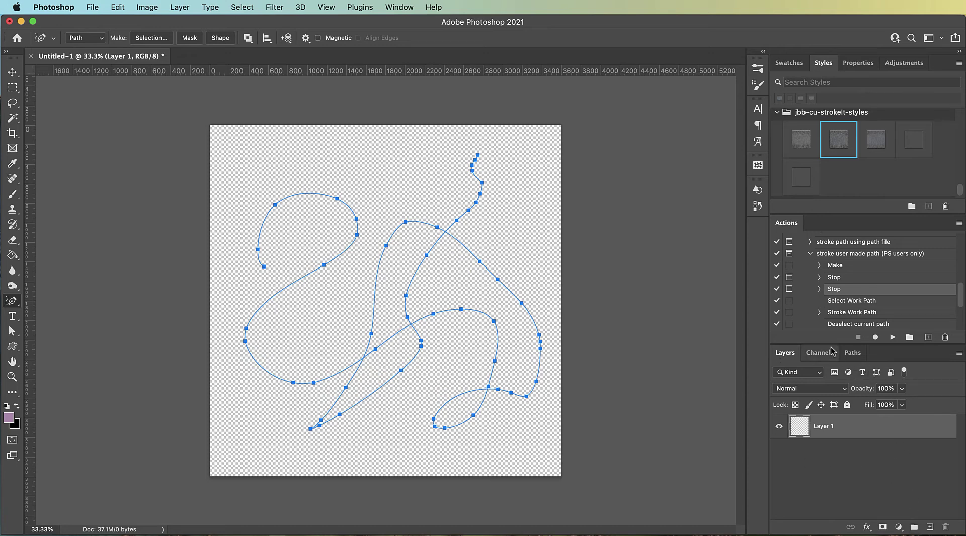
Step: Resume the action to stroke the drawn path with scattered butterflies, stop it before saving, and inspect the stroke up close
click(892, 339)
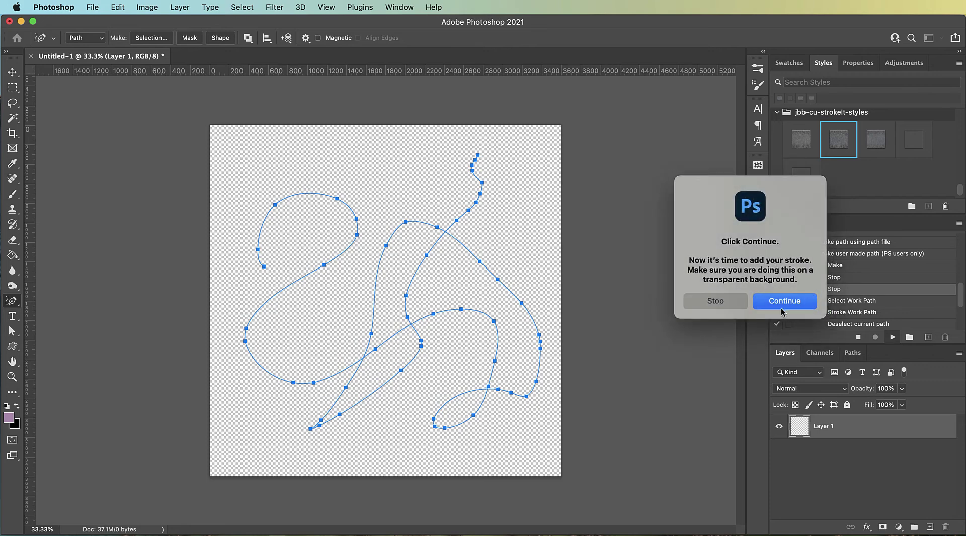
click(783, 311)
click(725, 360)
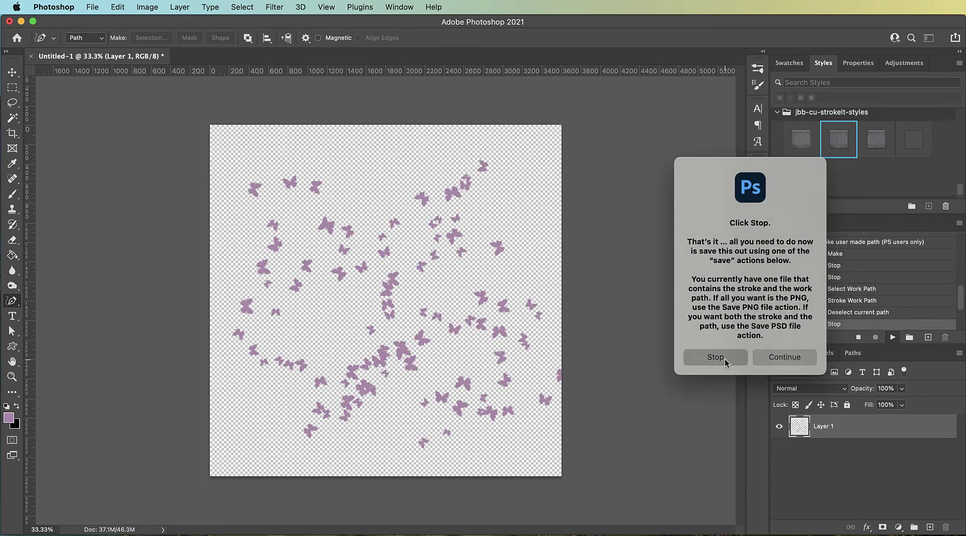
scroll(433, 316, up, 5)
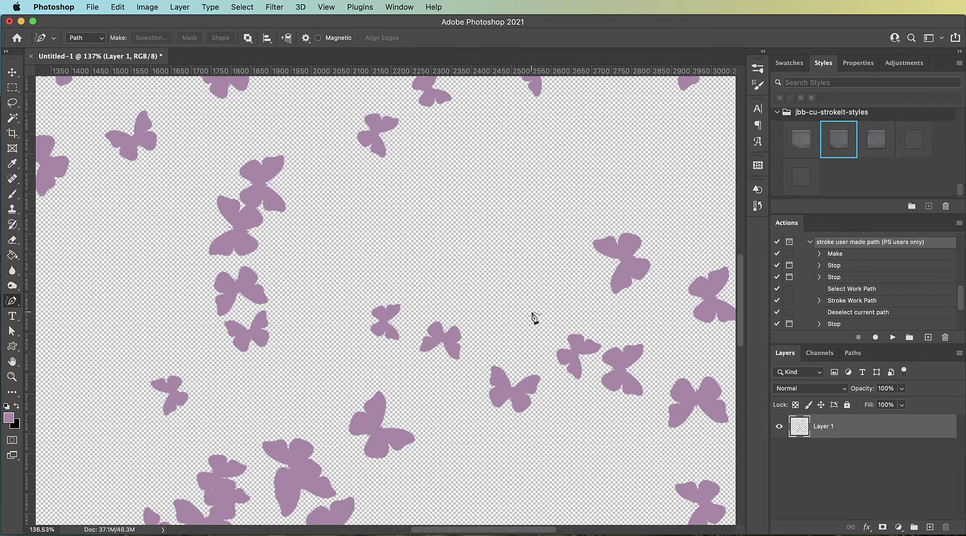
scroll(535, 318, down, 5)
scroll(535, 318, up, 3)
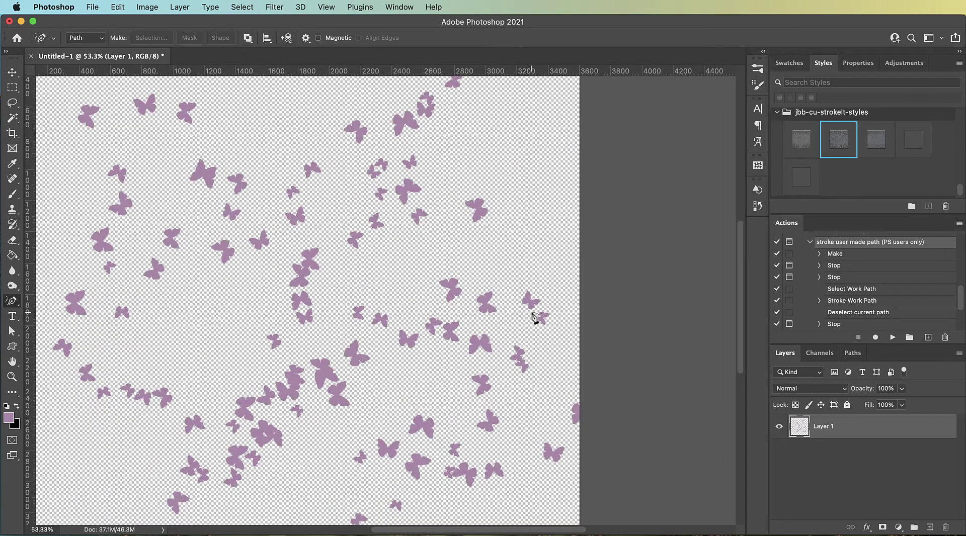
scroll(535, 318, down, 3)
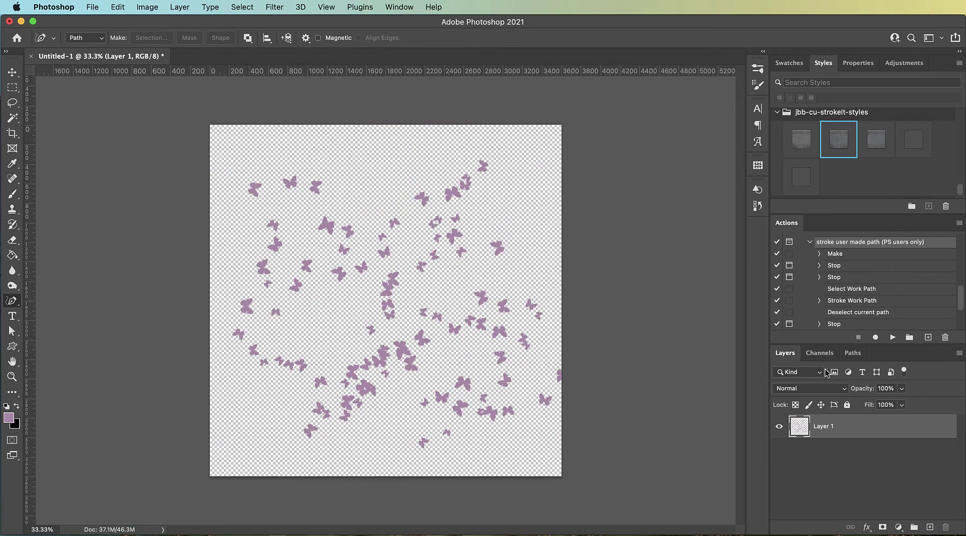
Step: Collapse the finished action and look over the Save PNG file, Save PSD file and stroke selection made with lasso tool actions
click(811, 244)
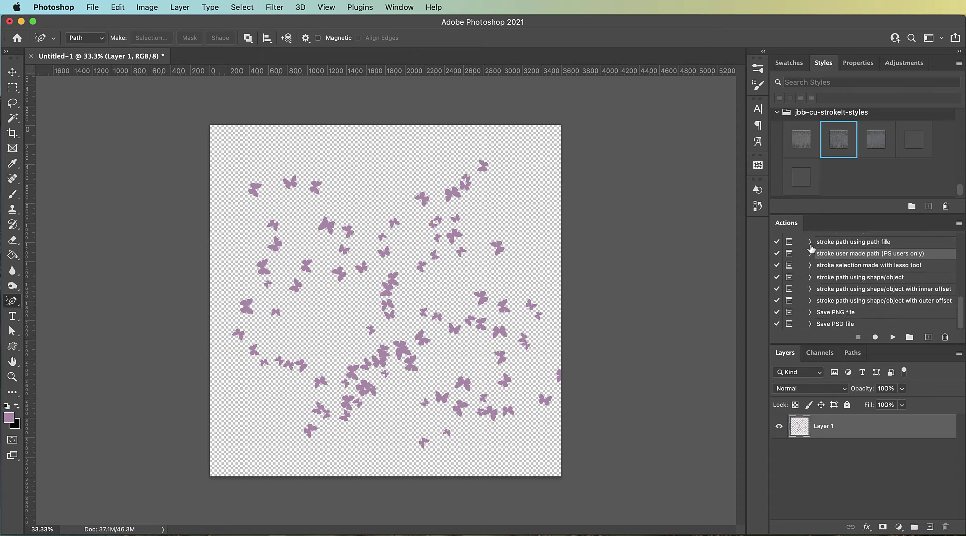
click(833, 314)
click(833, 325)
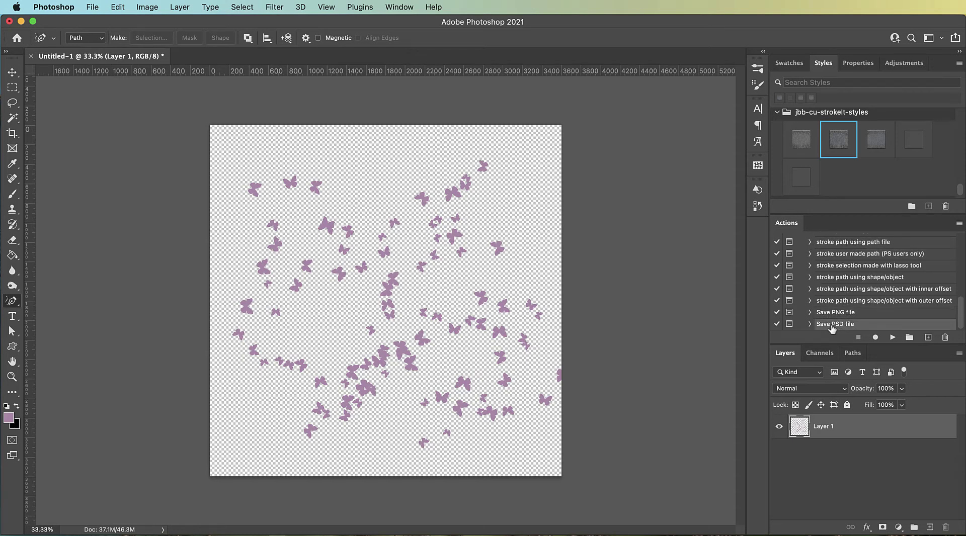
scroll(848, 265, up, 1)
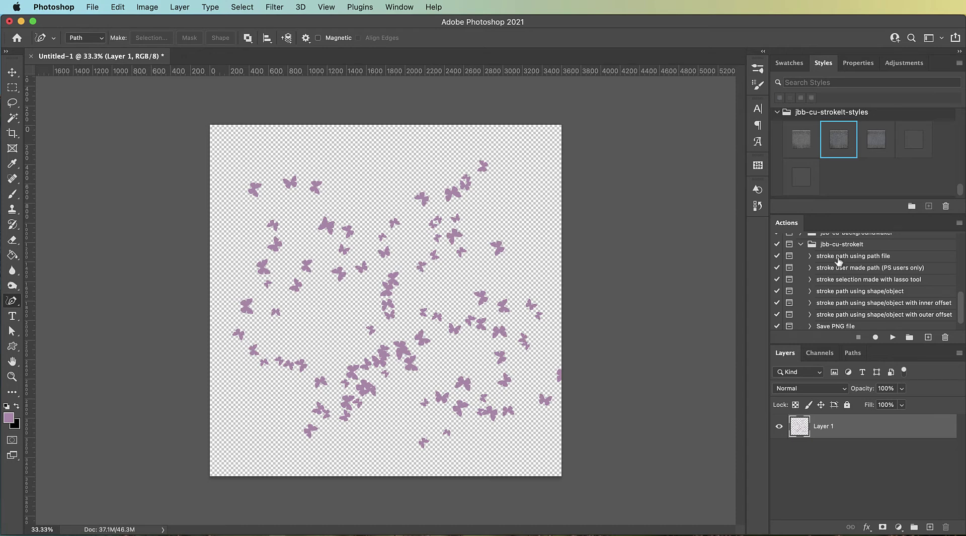
scroll(840, 327, down, 1)
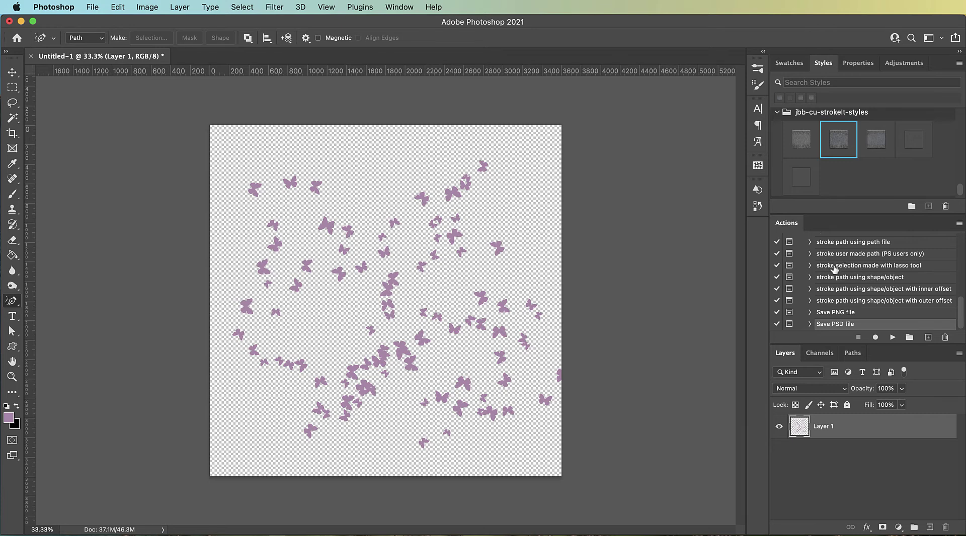
click(810, 266)
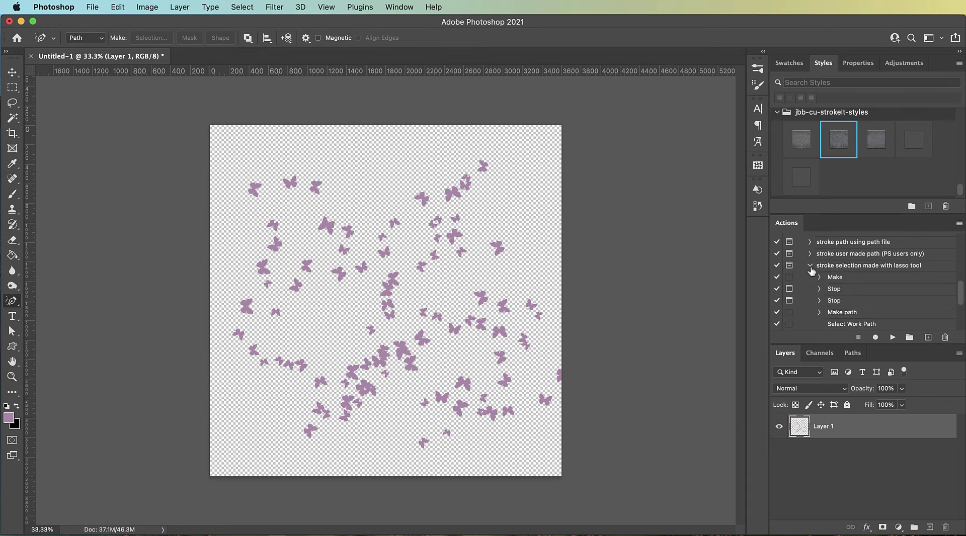
click(810, 266)
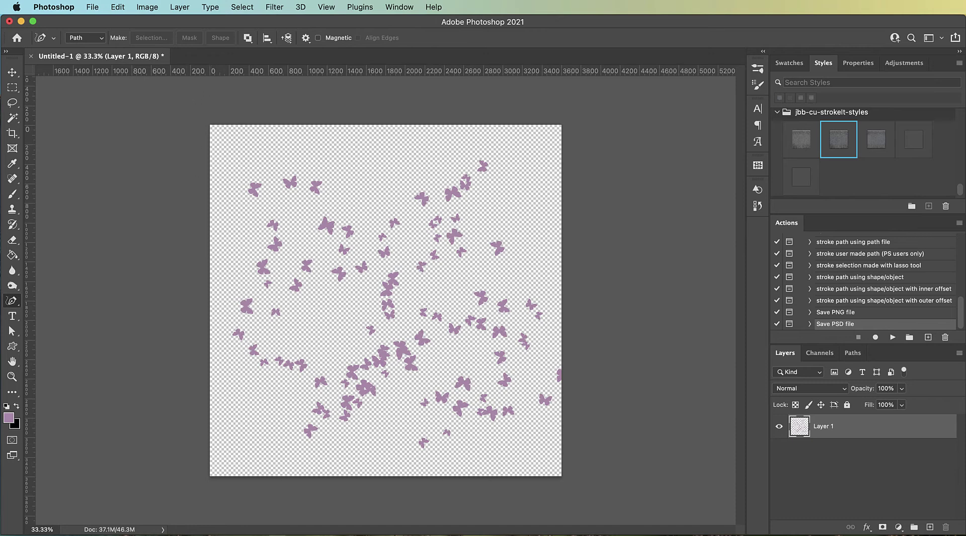
Step: Switch to Photoshop Elements and, with the Lasso tool active, run the lasso selection stroke action to create a new document, stopping it for the selection
key(super+alt+2)
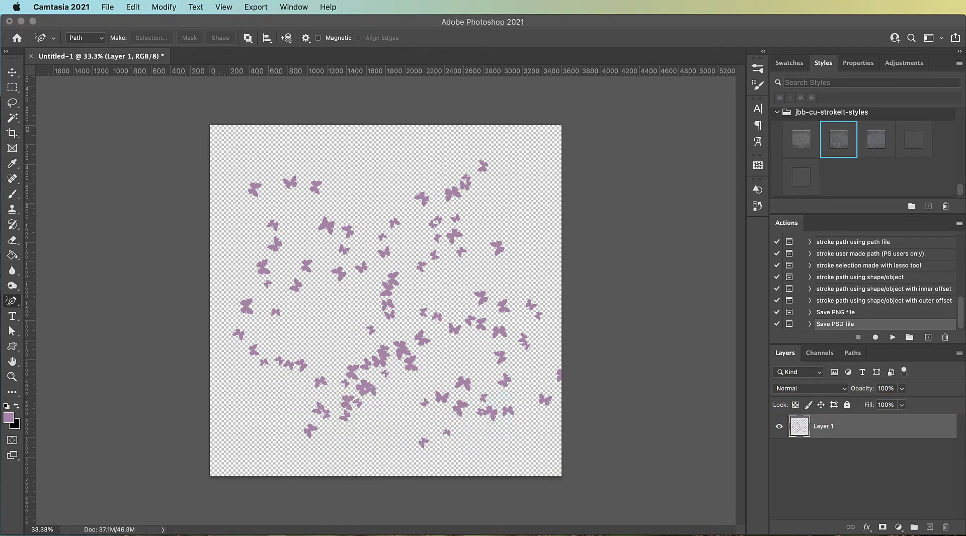
click(438, 420)
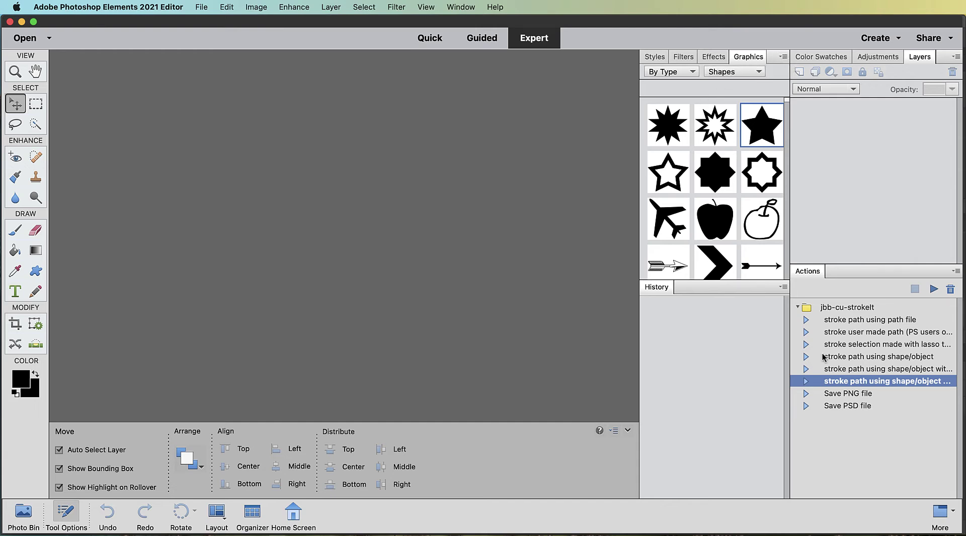
click(881, 344)
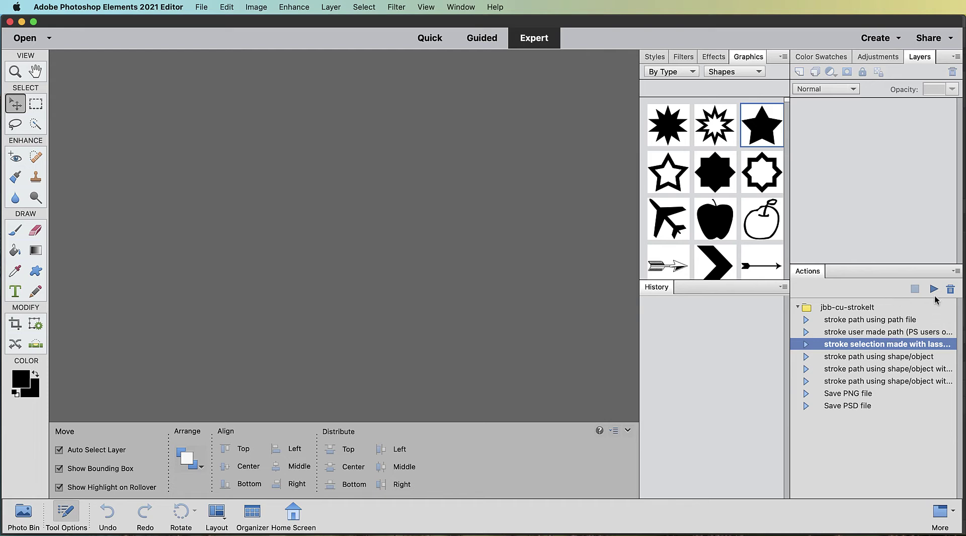
click(15, 125)
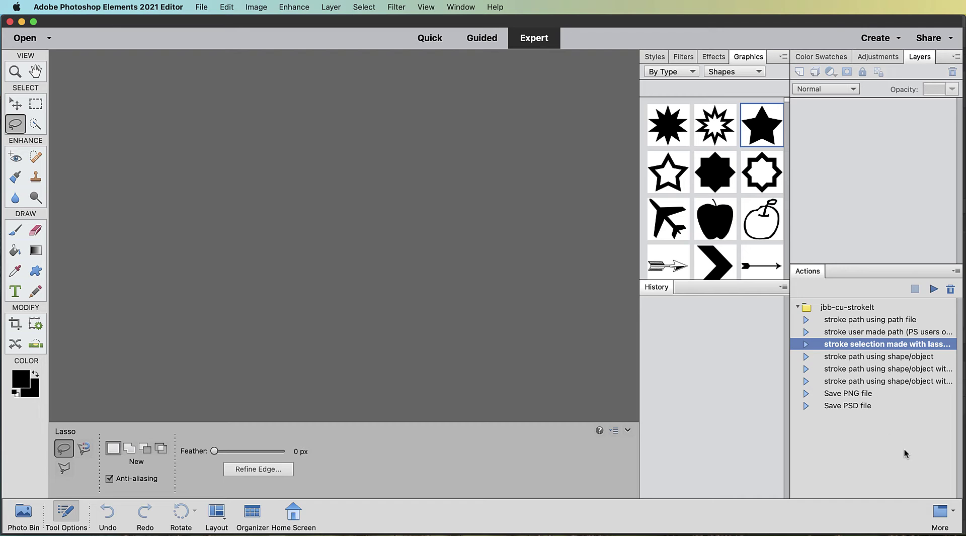
click(933, 289)
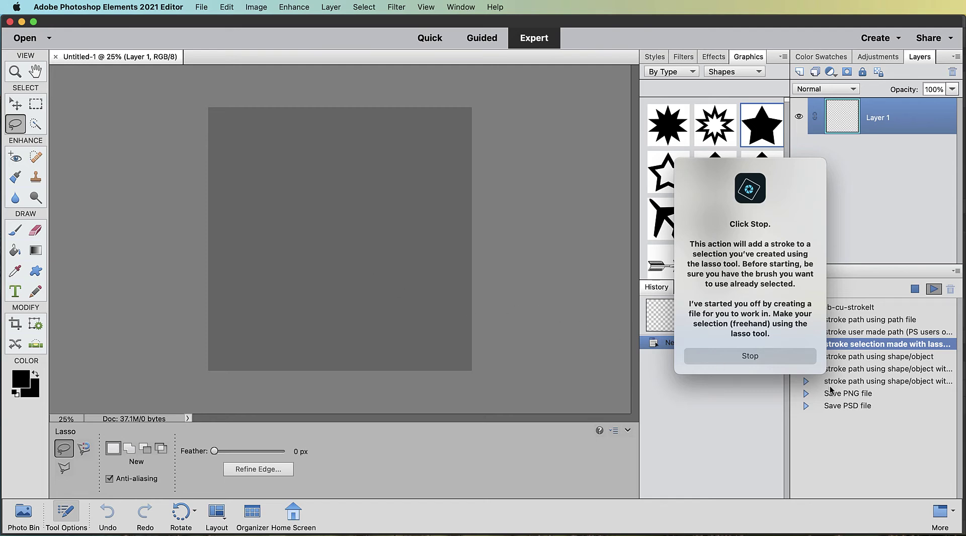
click(750, 356)
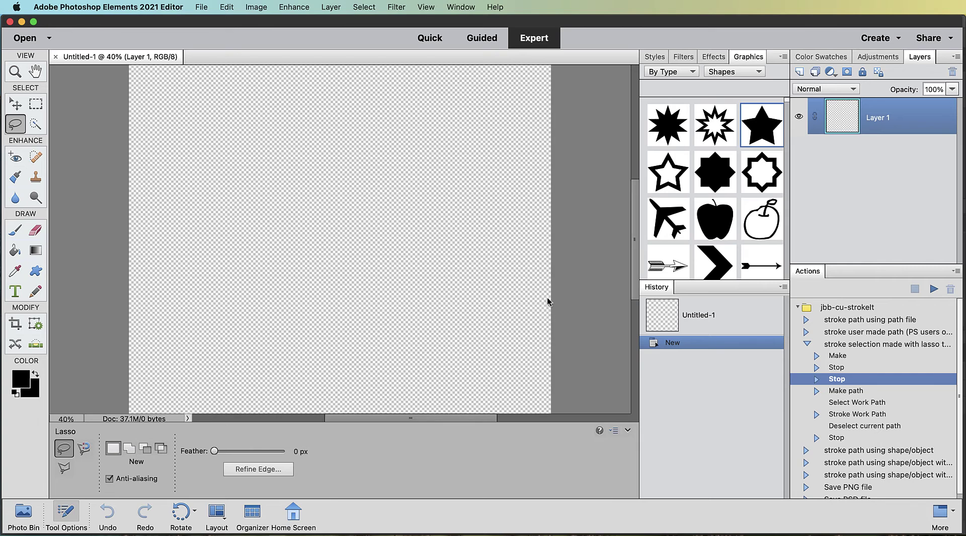
Step: Fit the whole canvas in view and choose the first 175 px music note brush from Basic Brushes for the Brush tool
key(super+minus)
key(super+minus)
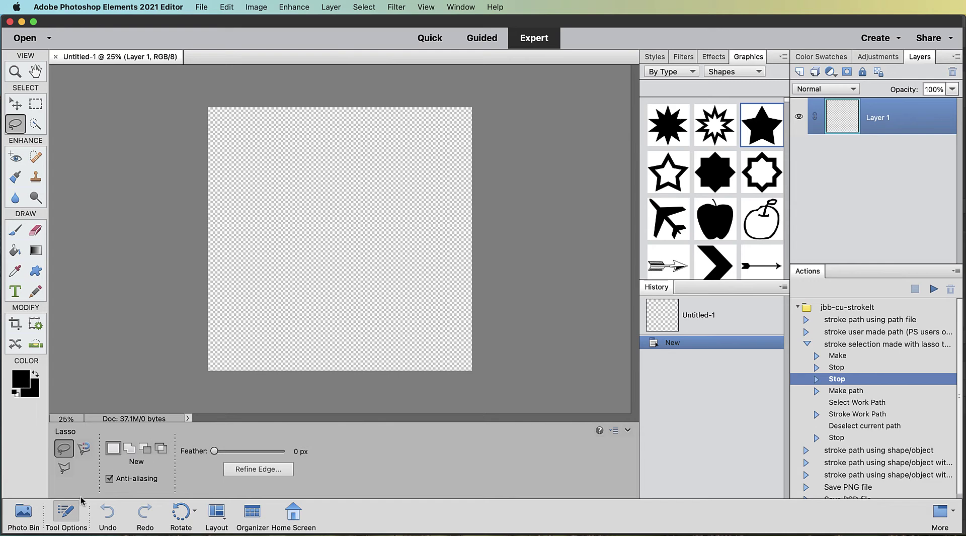
key(b)
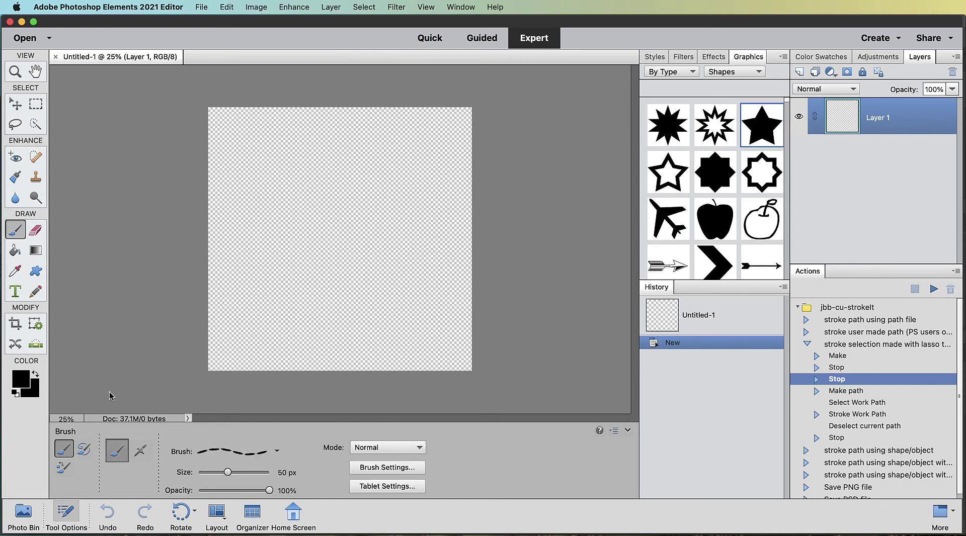
click(276, 453)
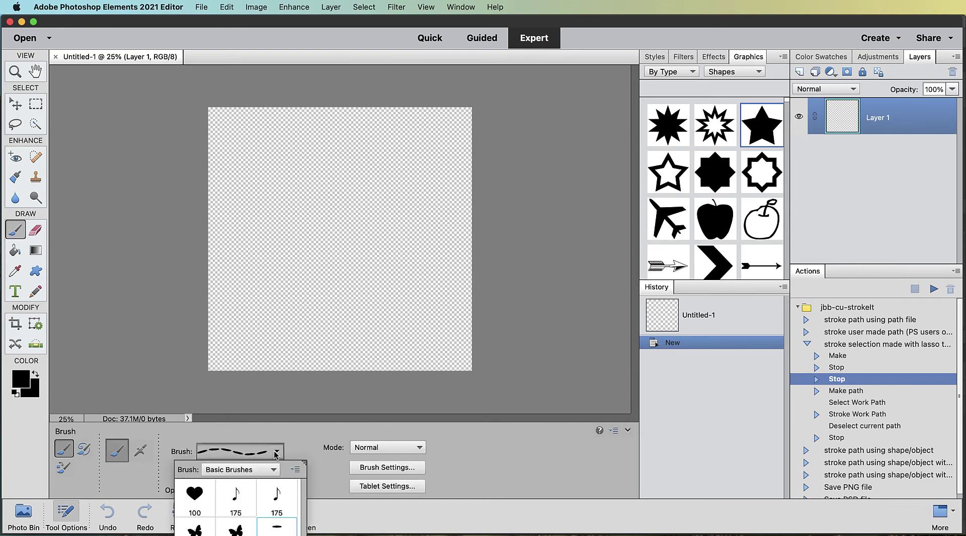
scroll(231, 503, down, 5)
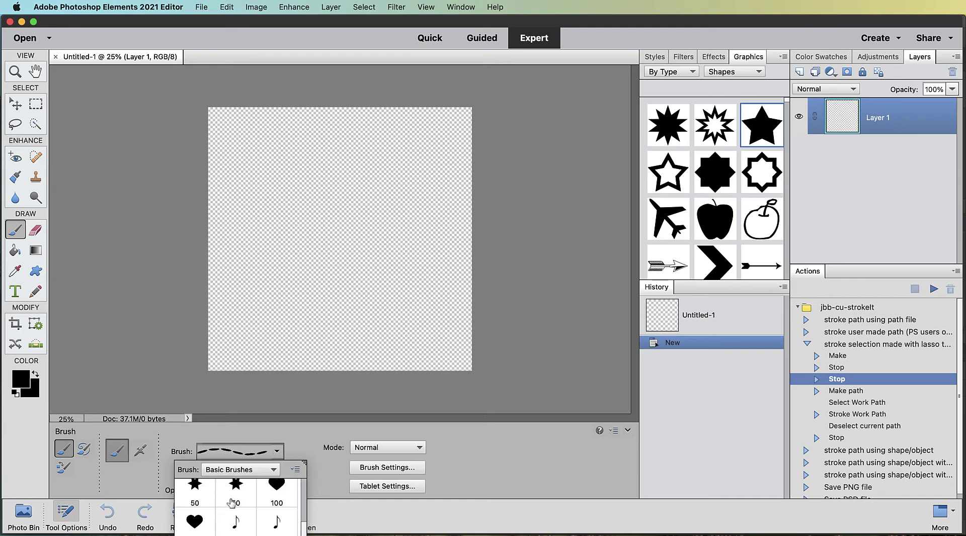
scroll(231, 503, down, 1)
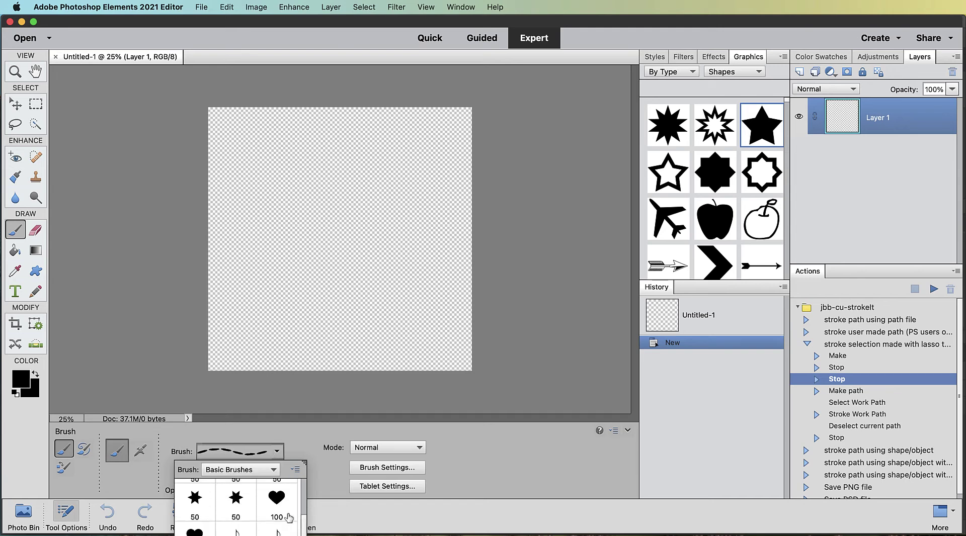
scroll(237, 505, down, 1)
scroll(267, 510, up, 2)
scroll(269, 513, down, 3)
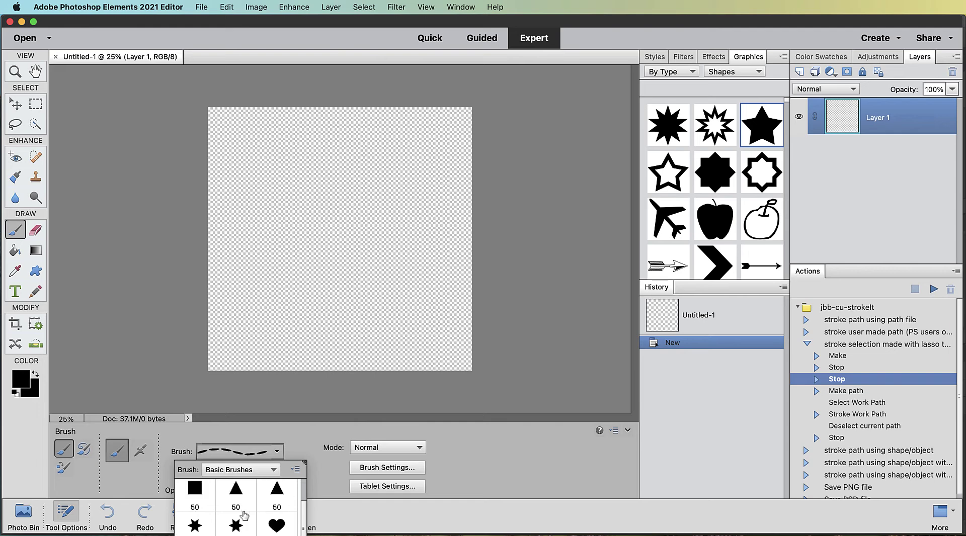
scroll(245, 514, up, 1)
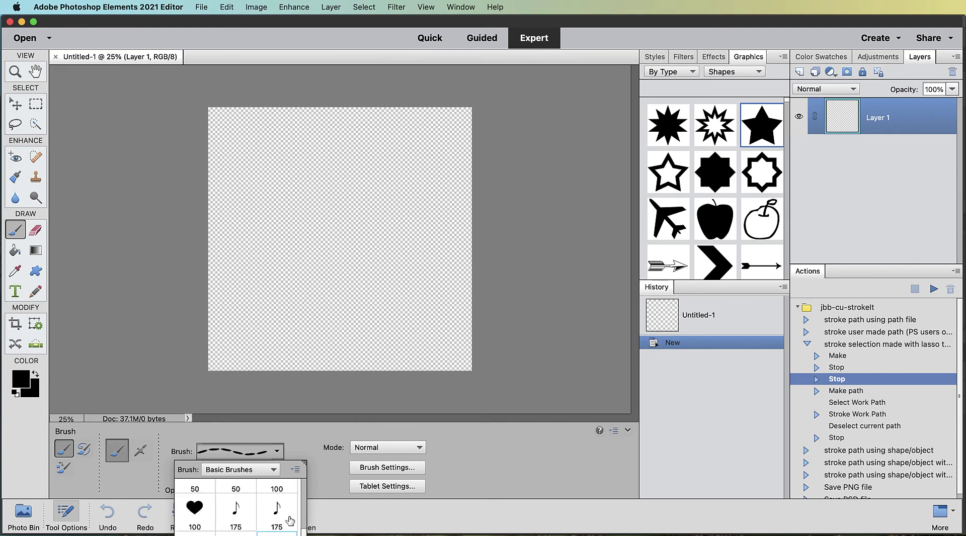
click(237, 511)
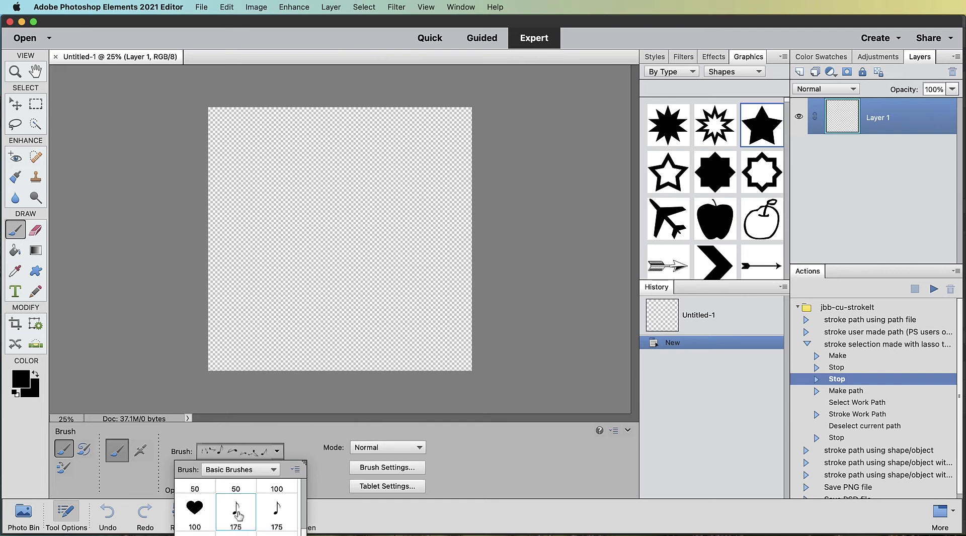
Step: With the Lasso tool, draw a large looping freeform selection across the canvas
click(303, 436)
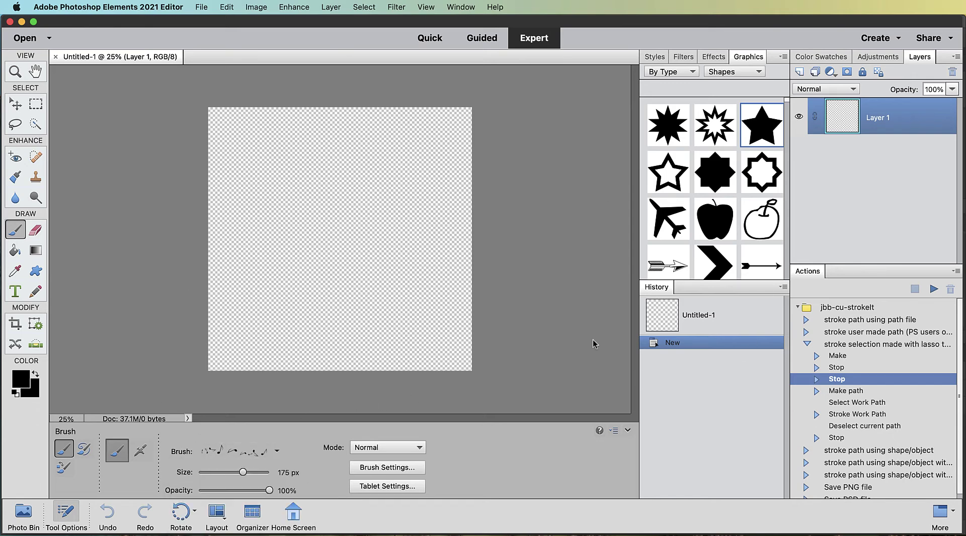
click(15, 123)
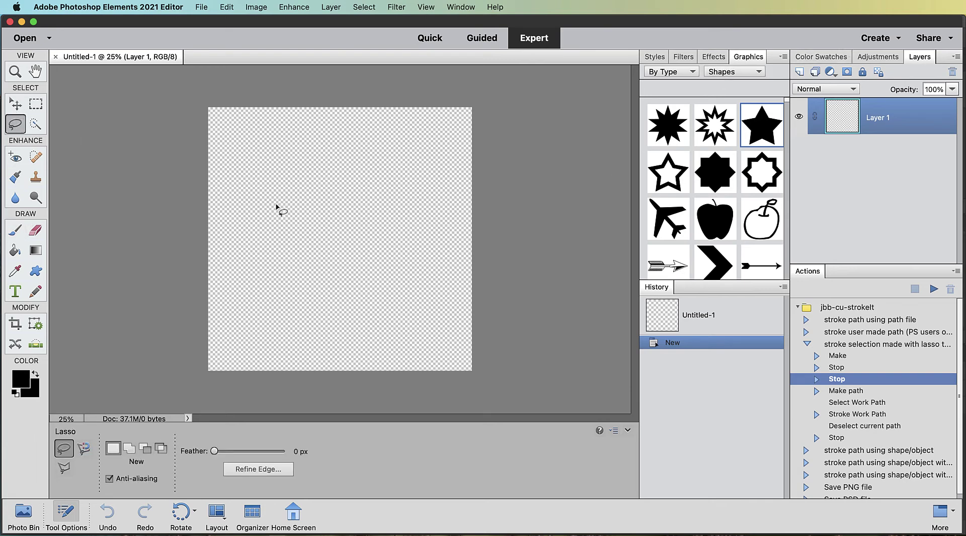
mouse_move(266, 200)
mouse_down()
mouse_move(341, 180)
mouse_move(299, 238)
mouse_up()
mouse_move(407, 340)
mouse_down()
mouse_move(457, 261)
mouse_move(259, 157)
mouse_move(253, 342)
mouse_up()
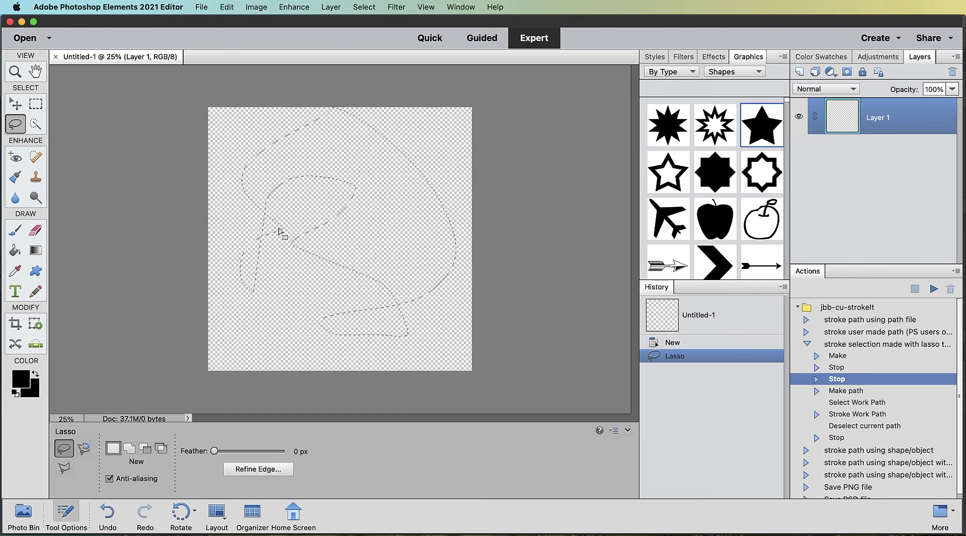
Step: Examine the lasso selection's outline up close, including the points where its loops meet, and return to the whole canvas
scroll(309, 231, up, 2)
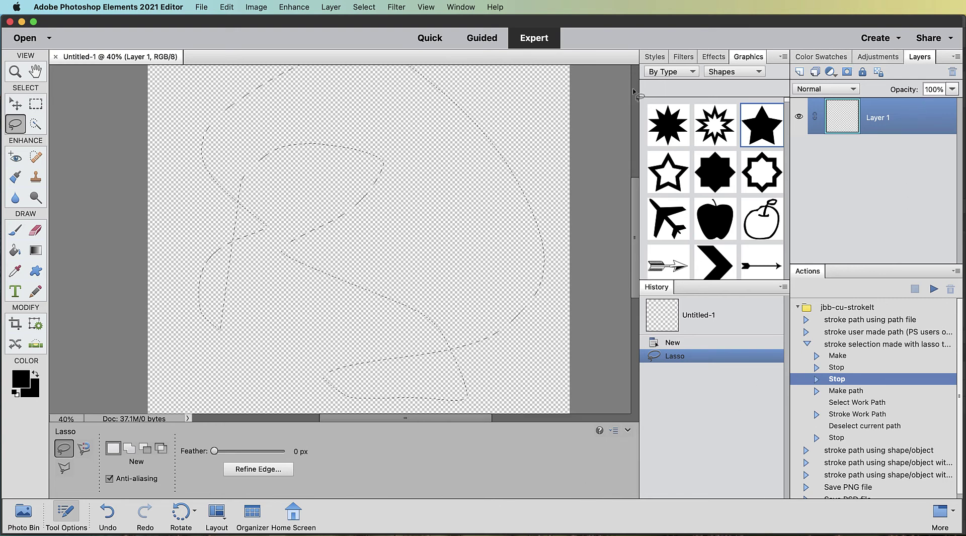
key(alt)
scroll(244, 219, up, 5)
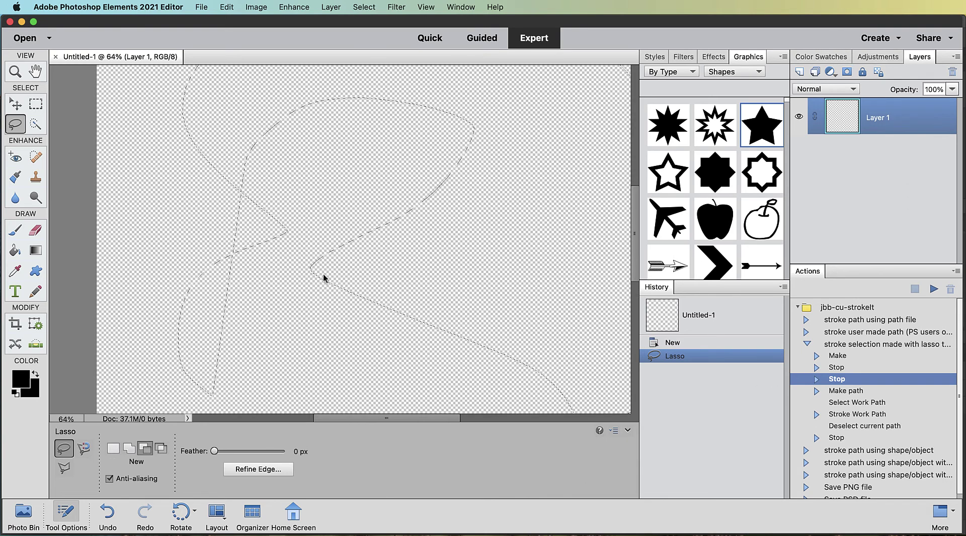
scroll(323, 275, down, 5)
scroll(323, 274, down, 3)
scroll(323, 273, up, 3)
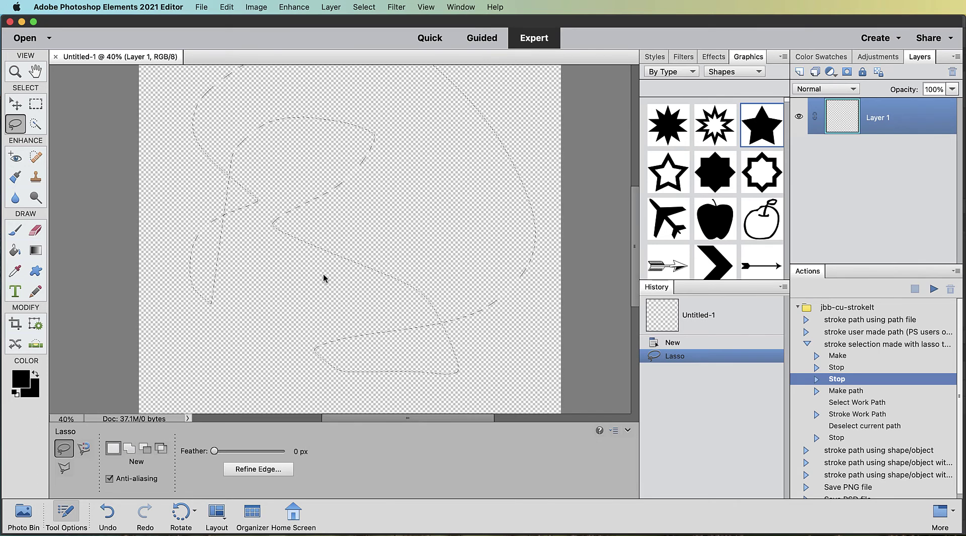
key(alt)
scroll(323, 273, down, 4)
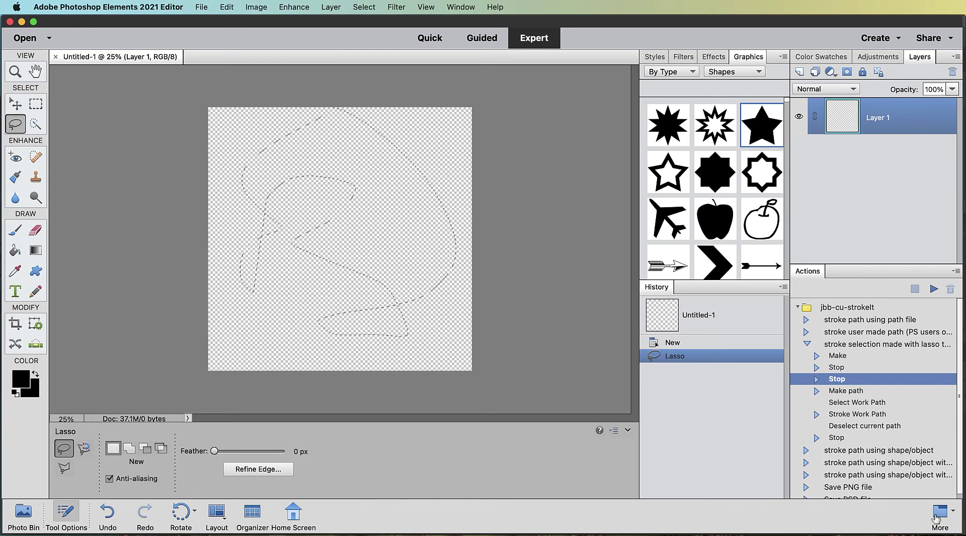
Step: Resume the lasso selection action to stroke the outline with music notes, stop it before saving, and inspect the stroke up close
click(933, 290)
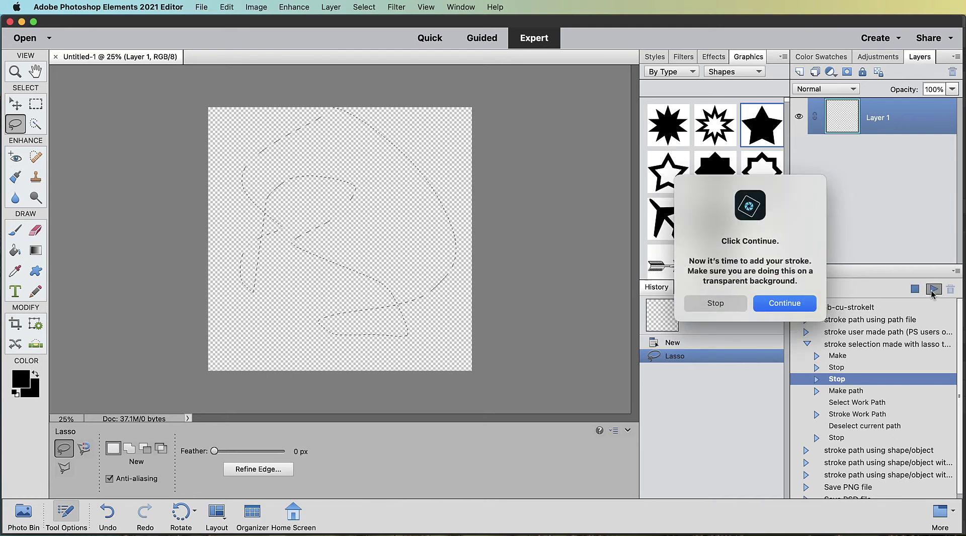
click(785, 303)
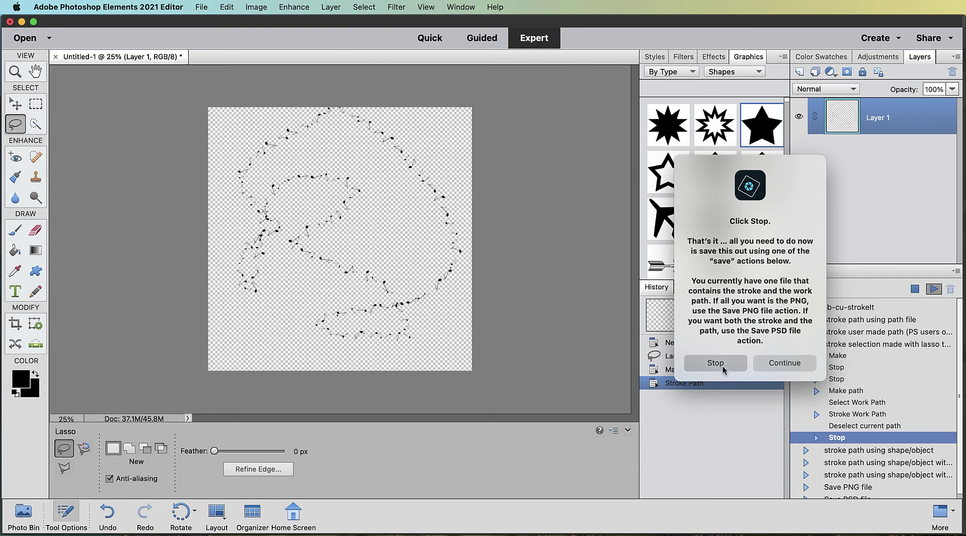
click(714, 362)
scroll(394, 264, up, 5)
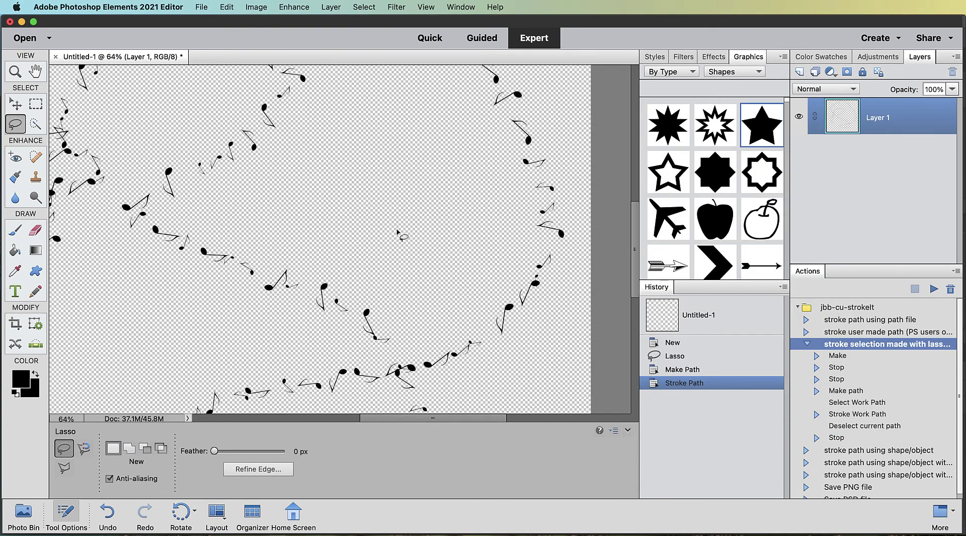
scroll(400, 234, down, 4)
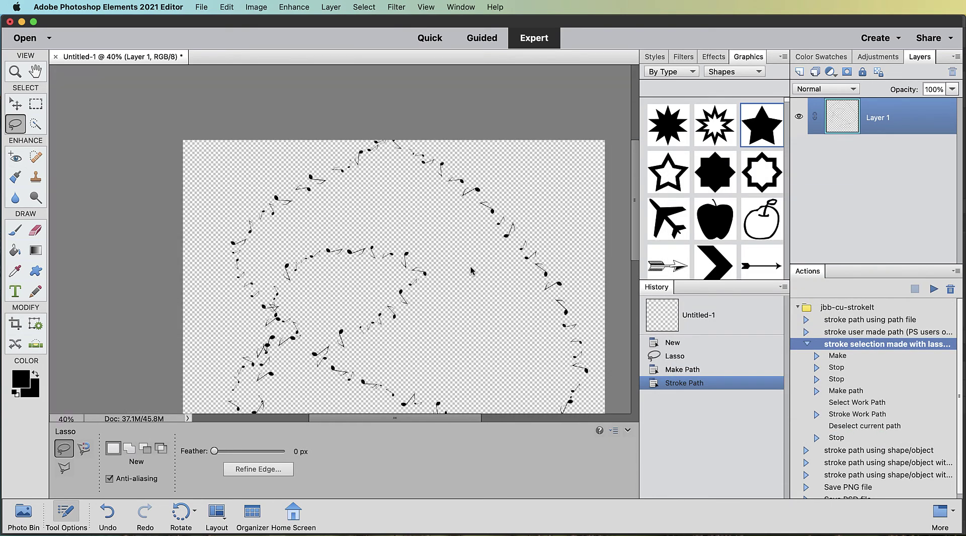
scroll(469, 267, down, 3)
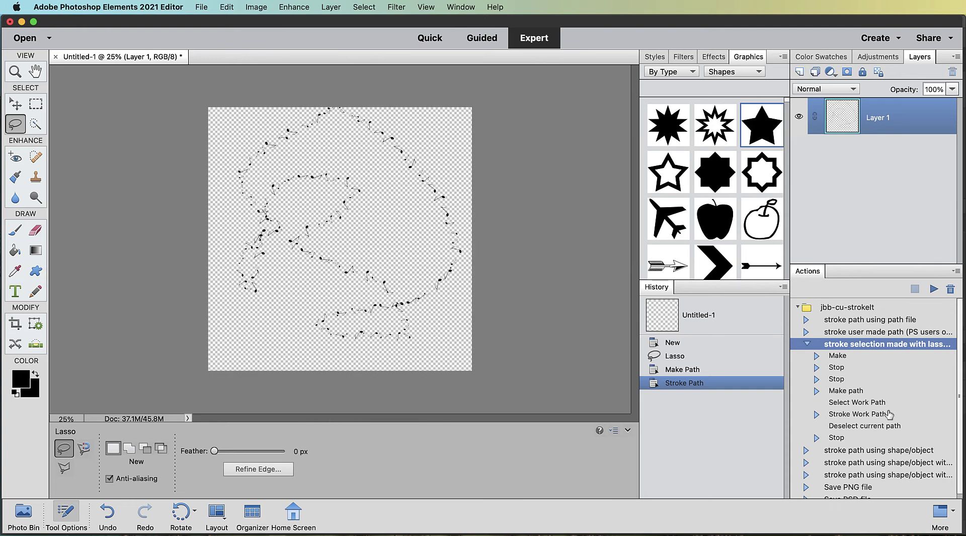
Step: Collapse the finished lasso selection action and close the music note document without saving
click(805, 345)
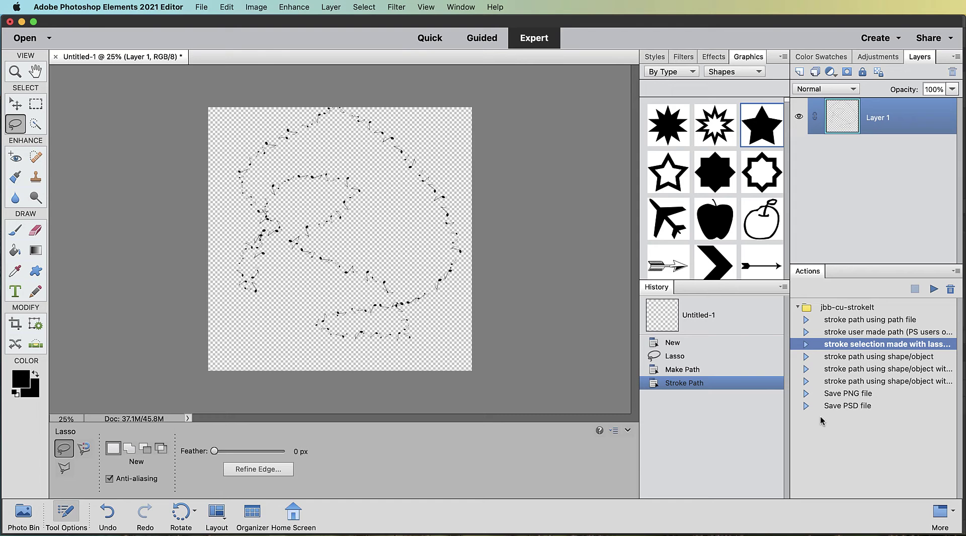
click(56, 58)
click(750, 298)
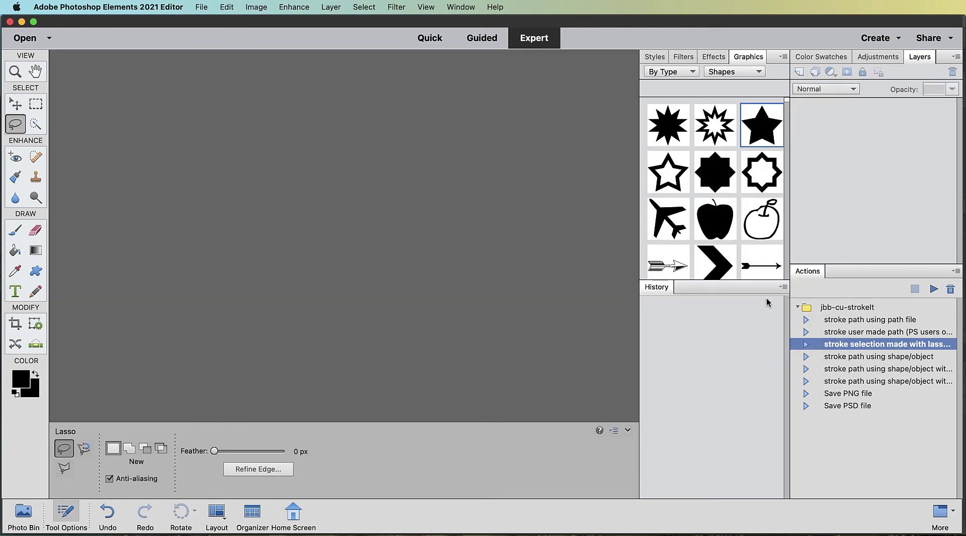
Step: Select the stroke path using shape/object action and choose the 40 px cross-shaped stitch brush from Basic Brushes for the Brush tool
click(863, 357)
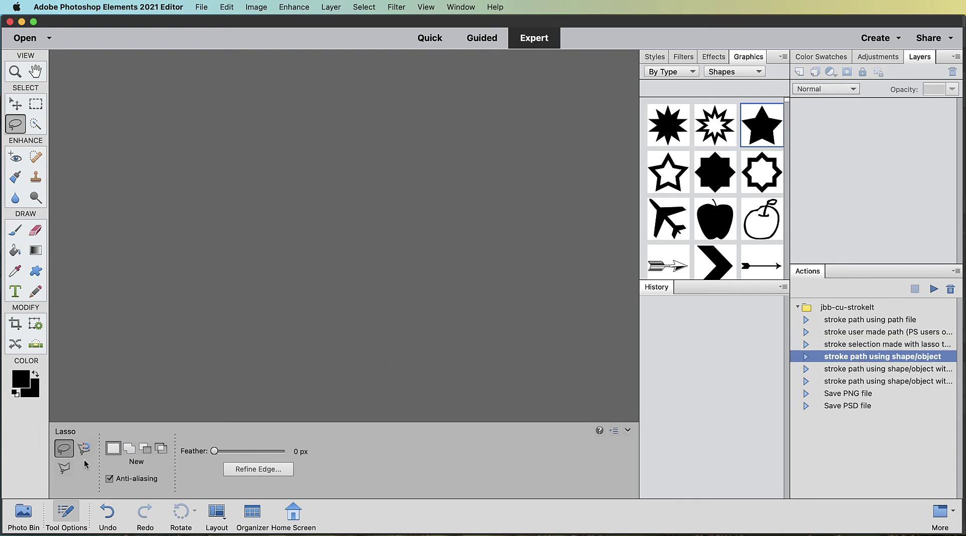
key(b)
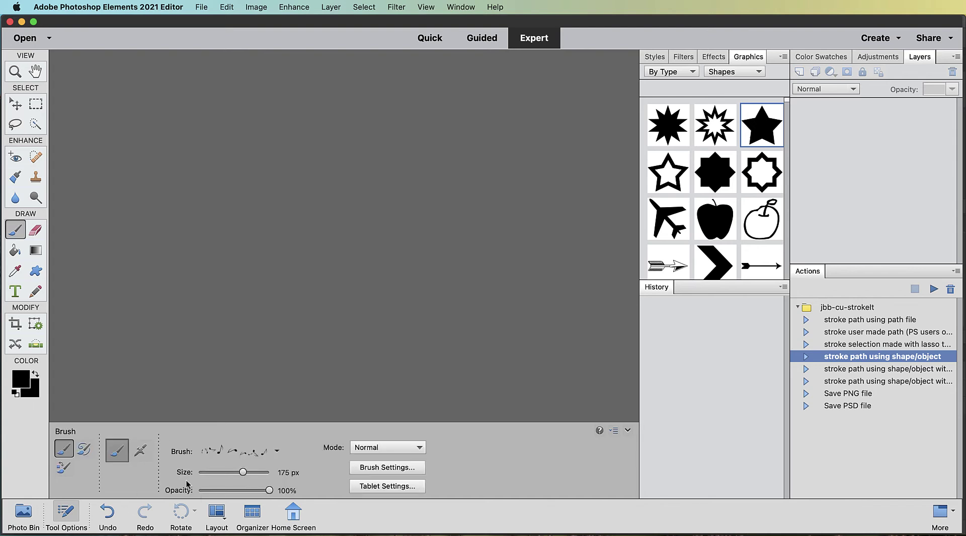
click(277, 453)
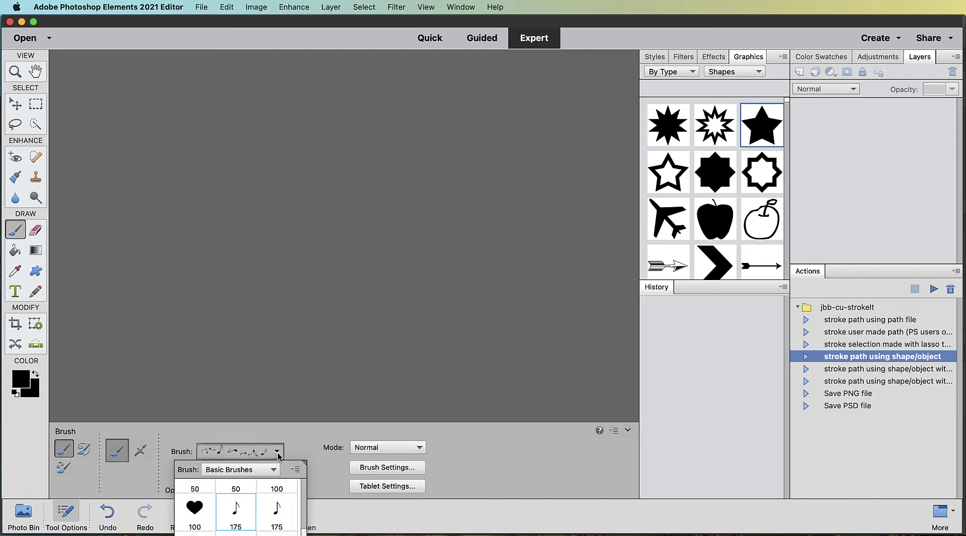
scroll(237, 508, down, 1)
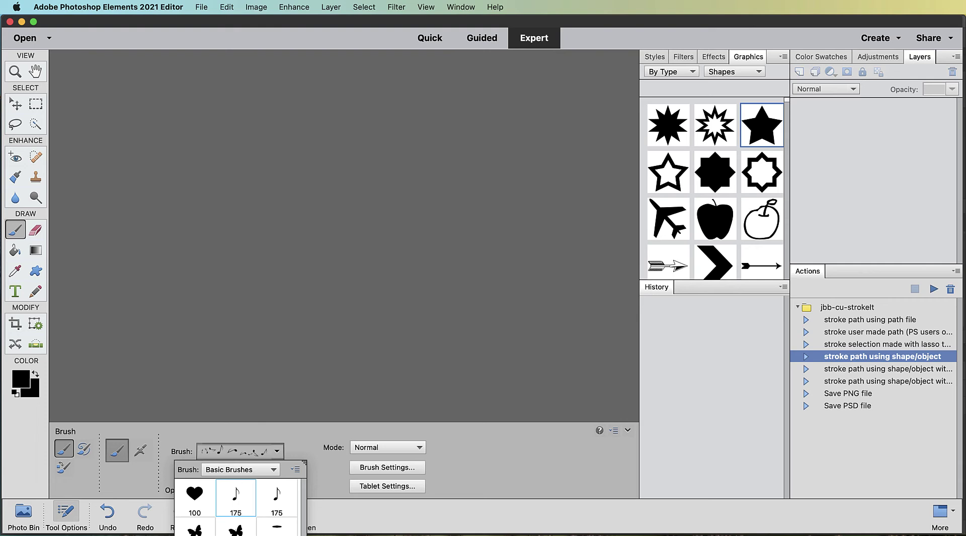
click(360, 24)
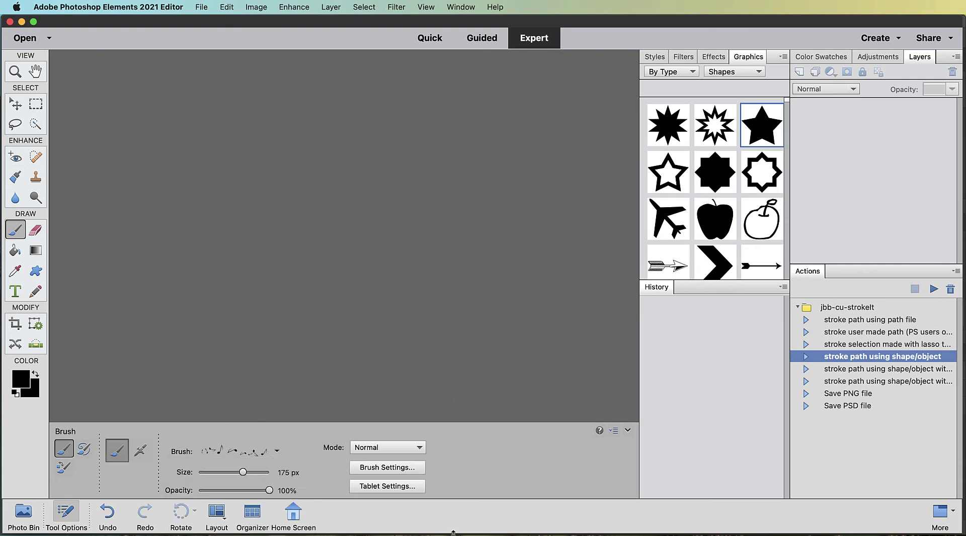
drag(453, 533, 453, 480)
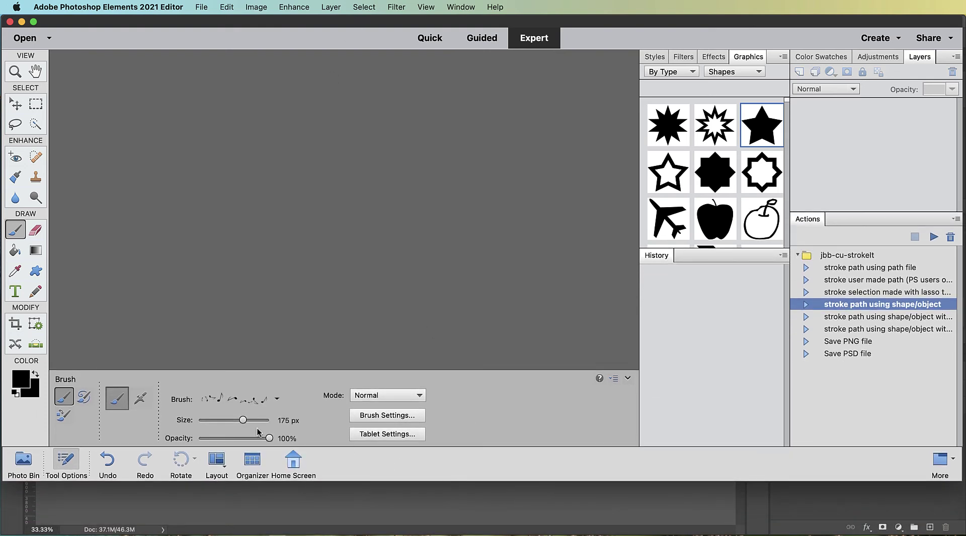
click(276, 400)
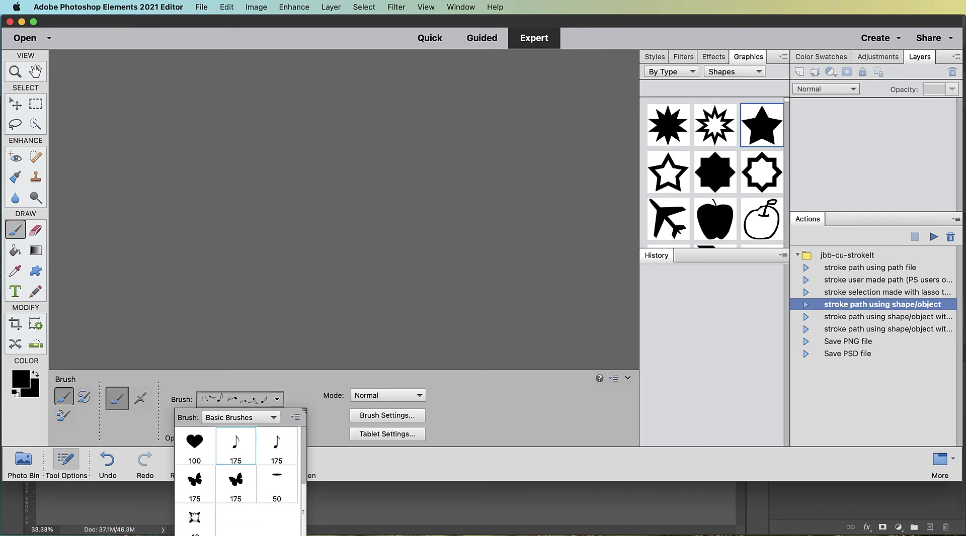
click(195, 522)
click(553, 409)
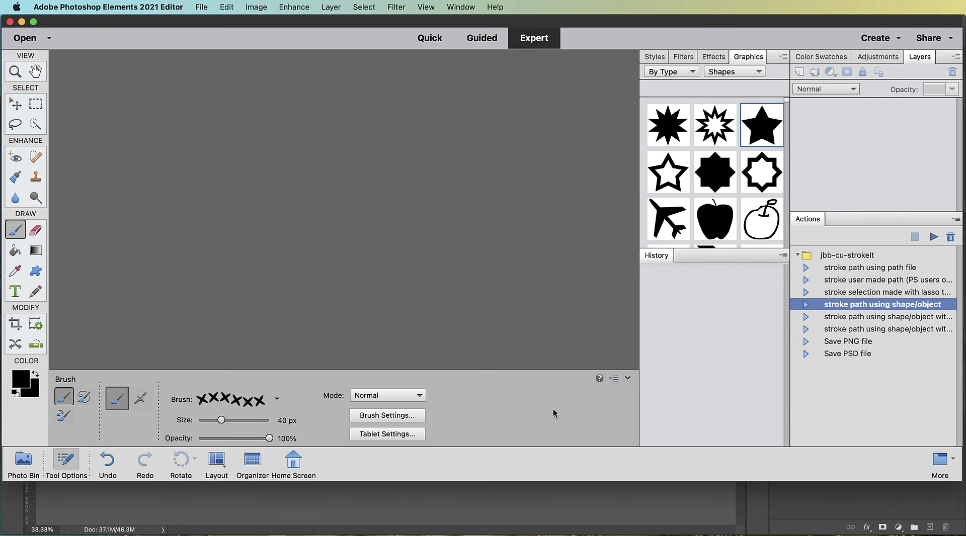
drag(463, 484, 453, 535)
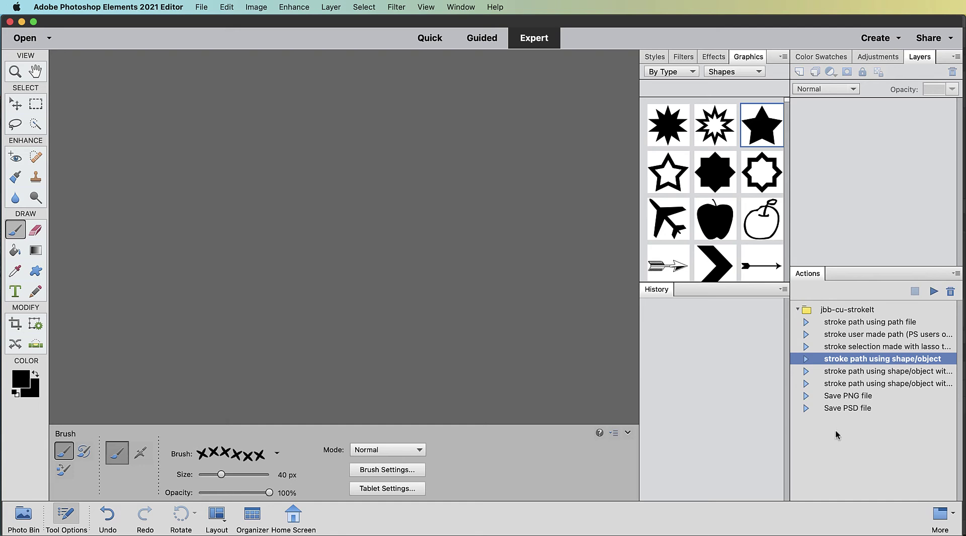
Step: Run the shape/object stroke action to create a new document, stop it for adding the shape, and select its first Stop step
click(934, 291)
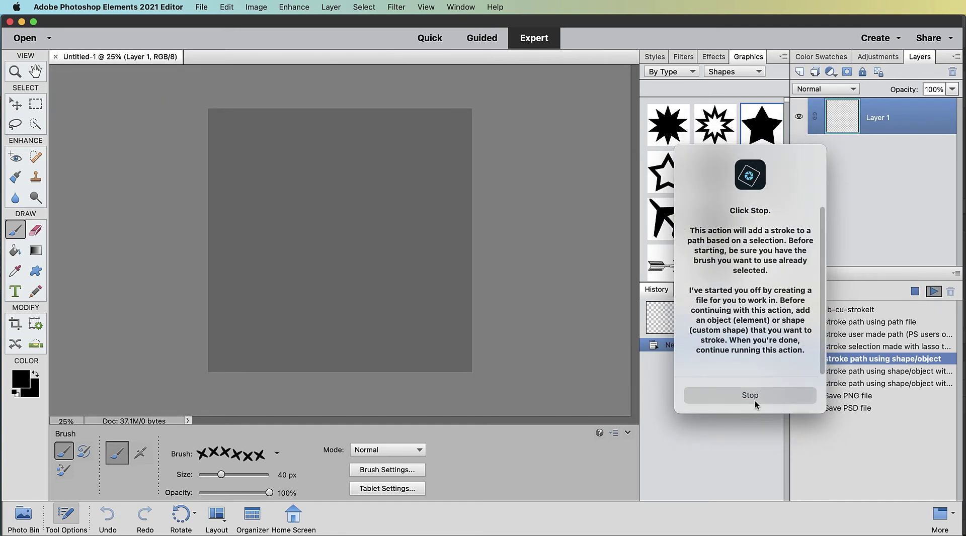
click(755, 396)
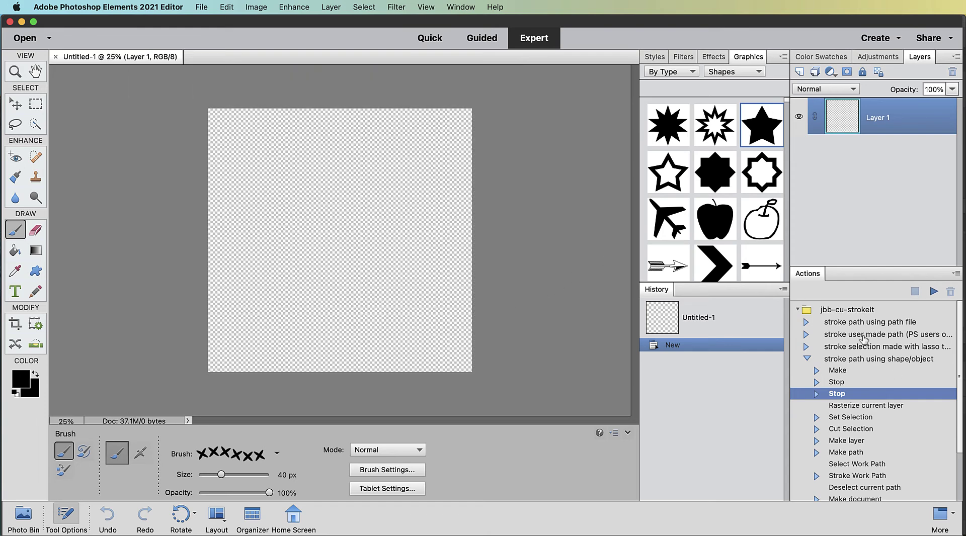
click(816, 394)
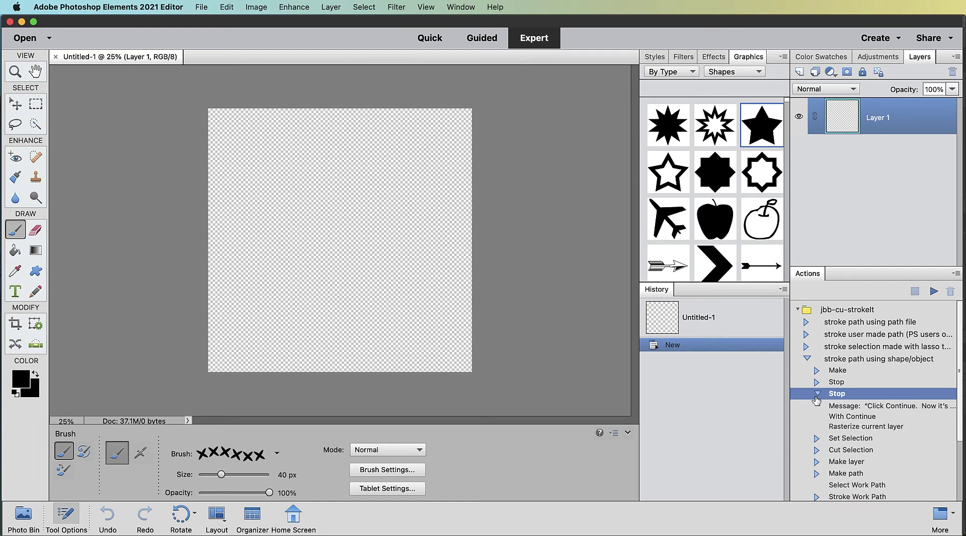
click(817, 395)
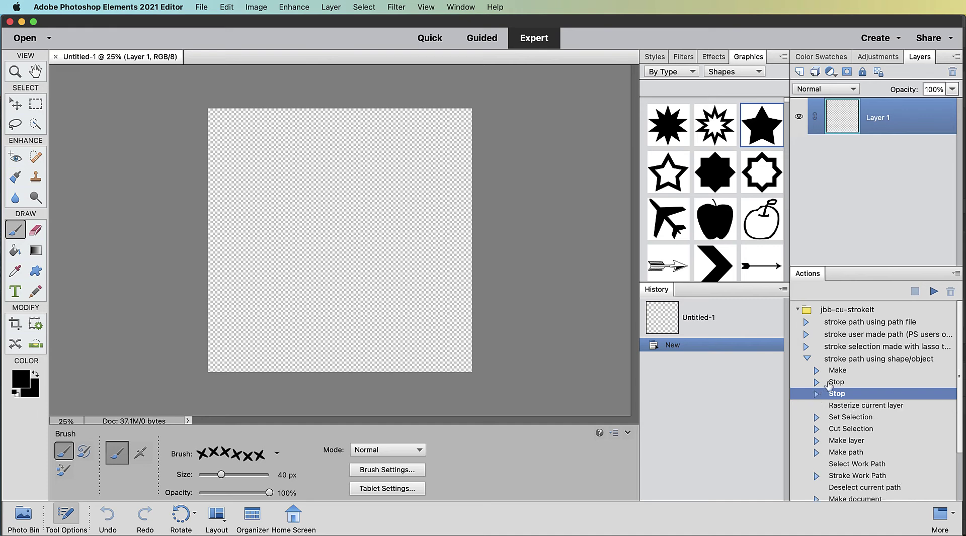
click(836, 383)
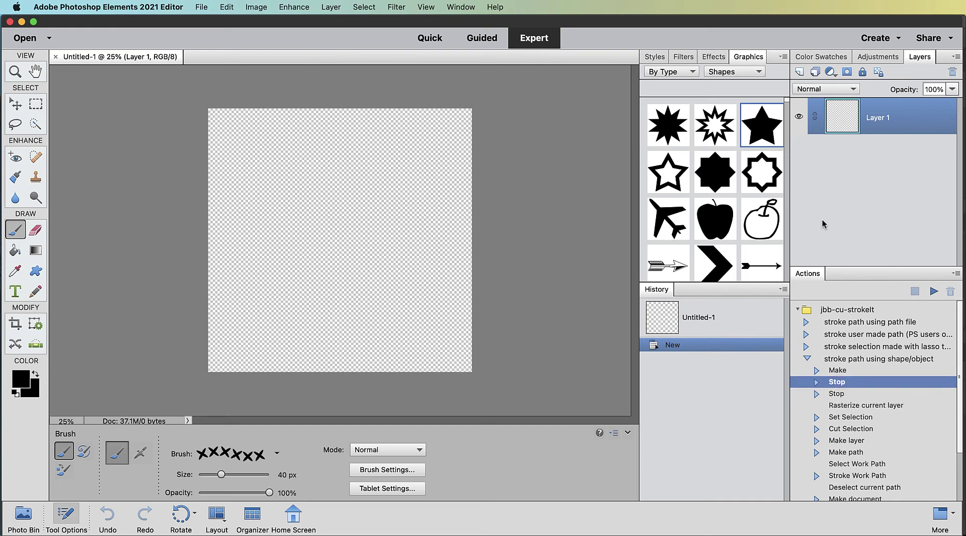
Step: Add the solid butterfly without antennae from the Shapes graphics to the canvas
scroll(727, 217, down, 4)
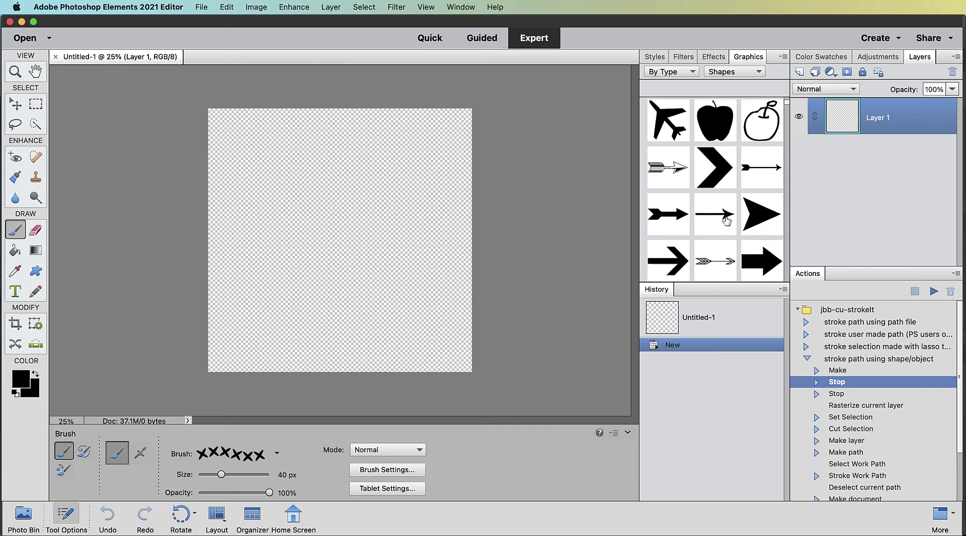
scroll(726, 220, down, 10)
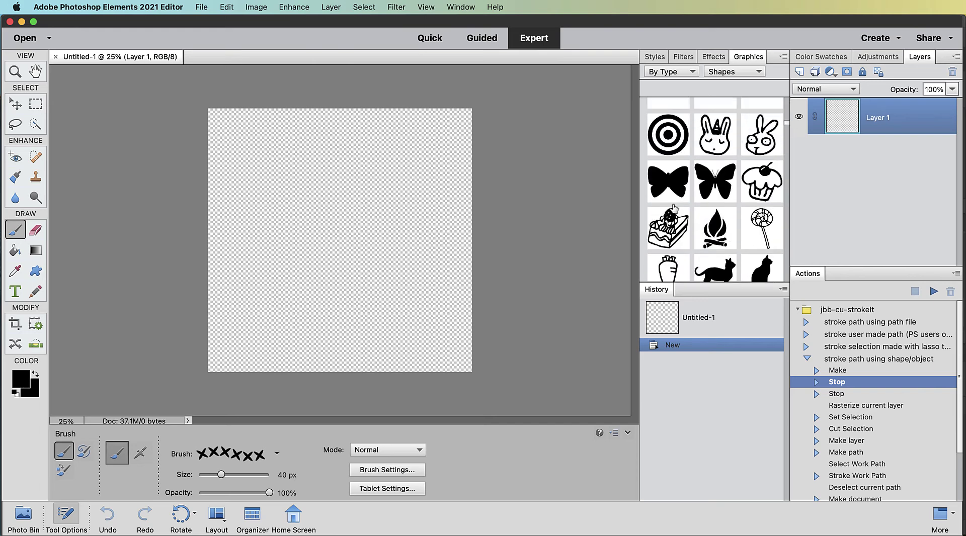
drag(677, 196, 315, 235)
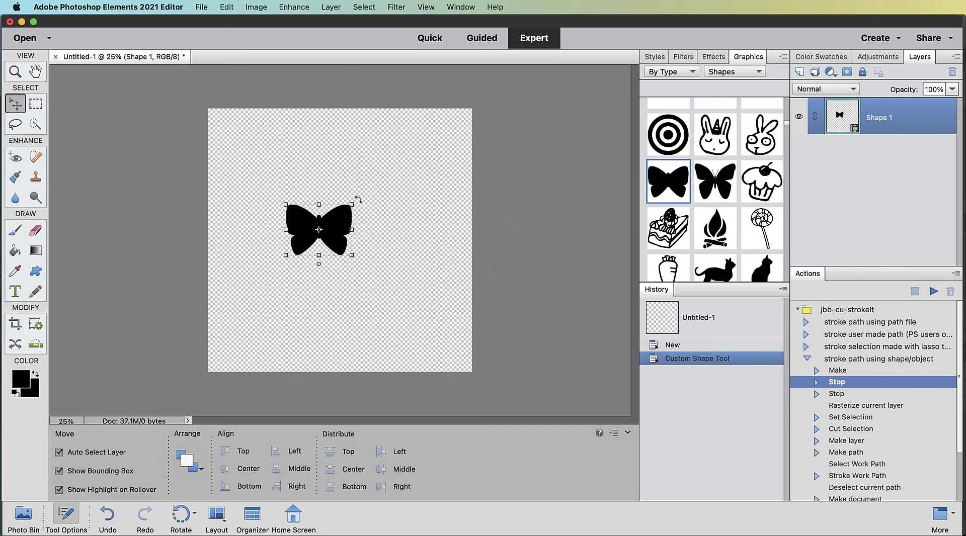
Step: Enlarge the butterfly proportionally to about 260%, move it near the canvas centre and commit the transform, with the color swatches displayed
drag(352, 201, 448, 124)
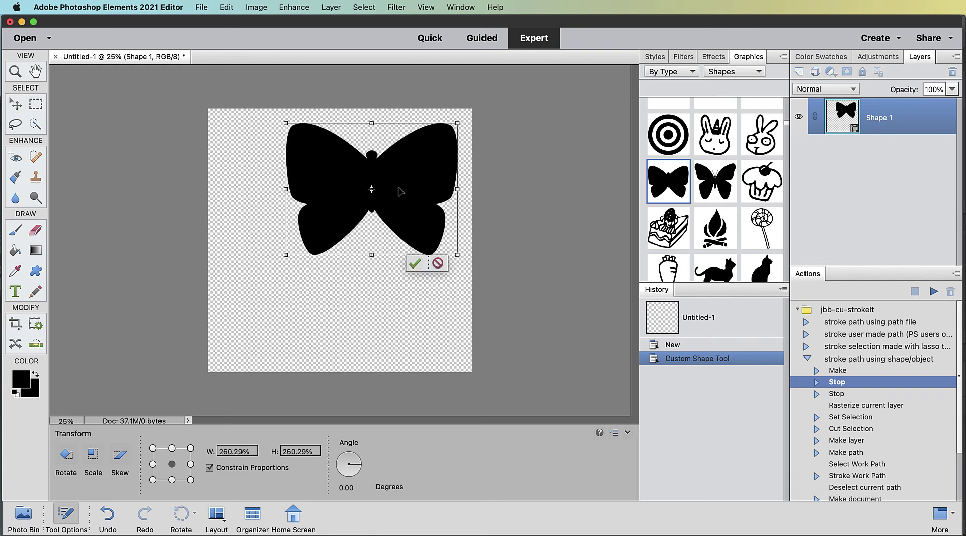
drag(397, 189, 366, 261)
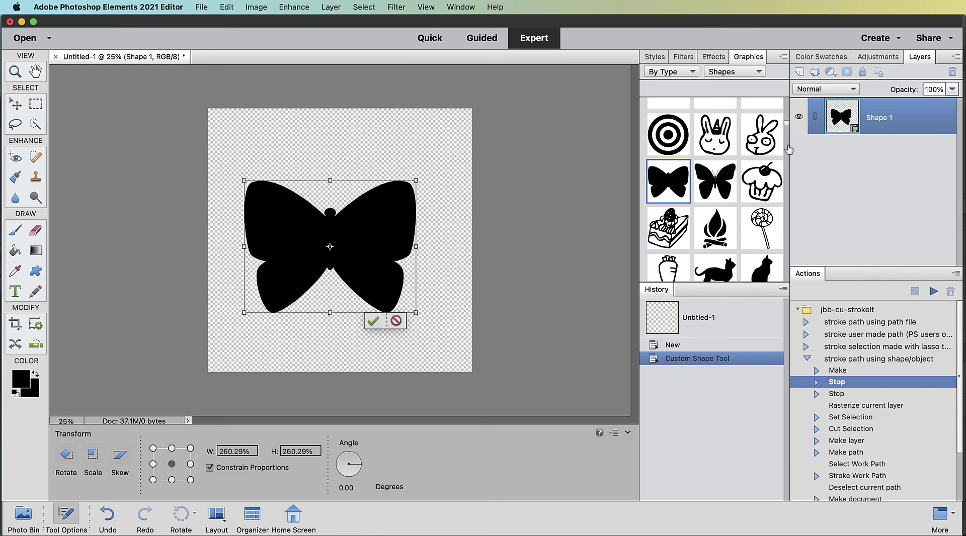
click(815, 58)
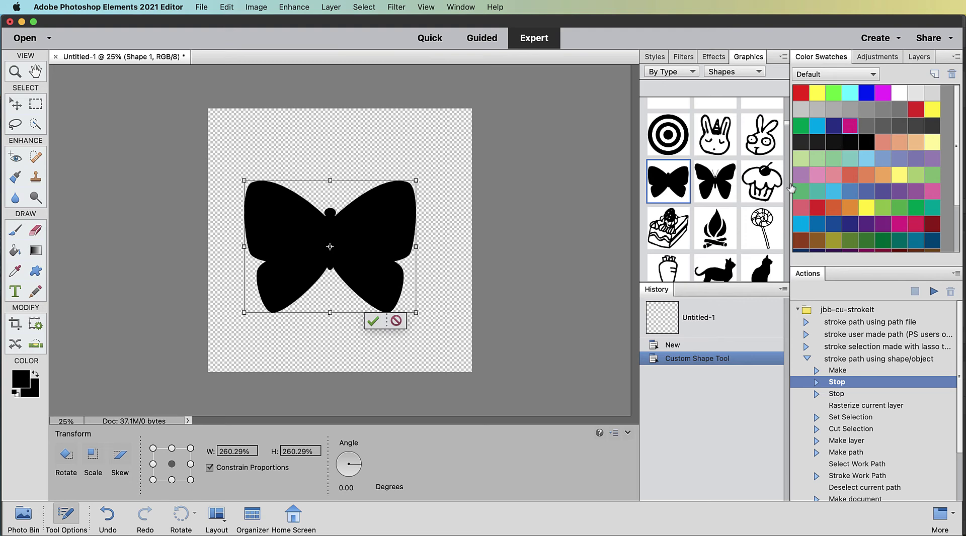
click(372, 321)
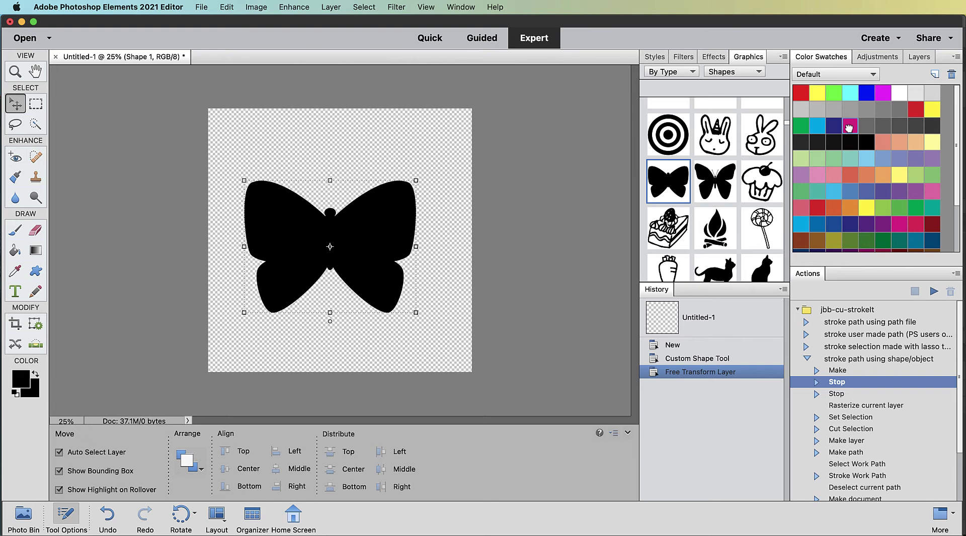
Step: Set the foreground color to magenta and run the shape/object action from its second Stop step to stroke the butterfly's outline
click(849, 127)
click(851, 396)
click(933, 293)
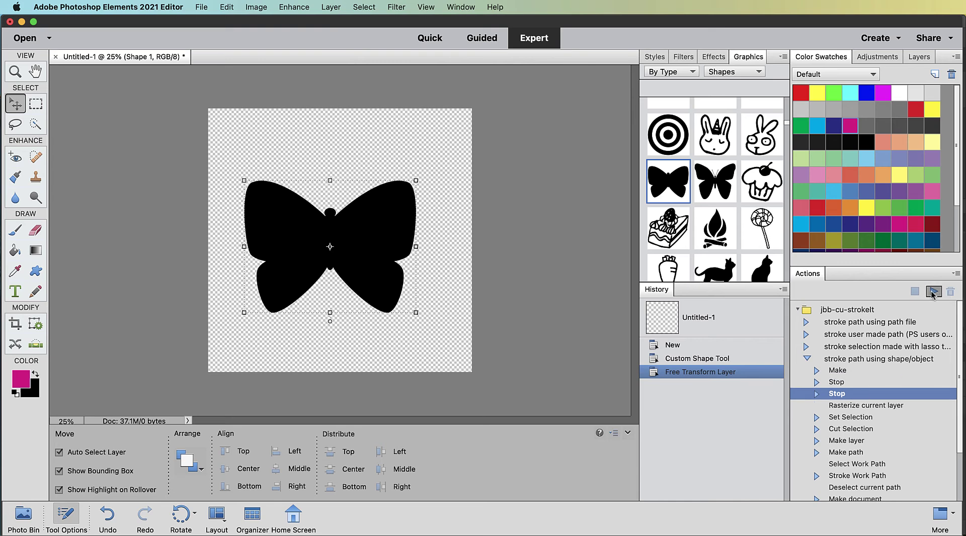
click(783, 332)
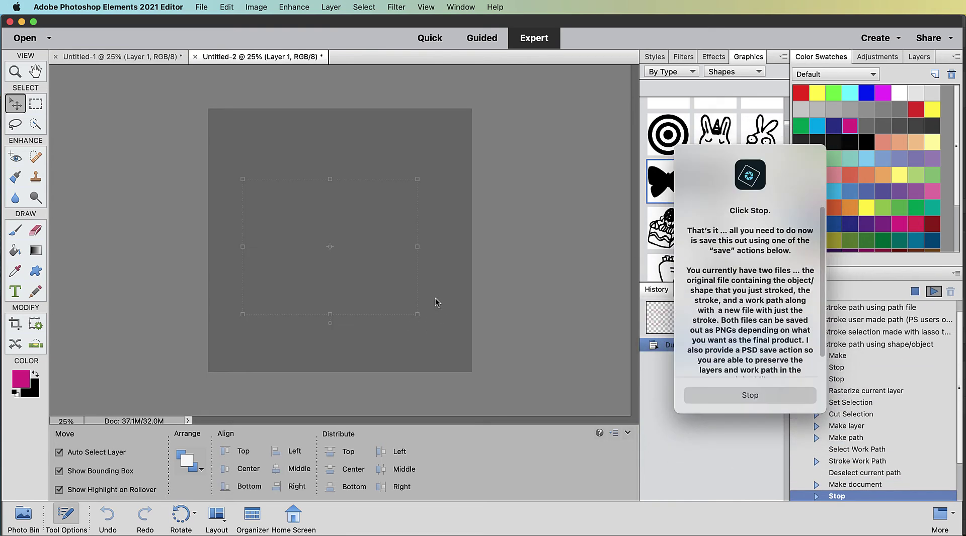
click(751, 395)
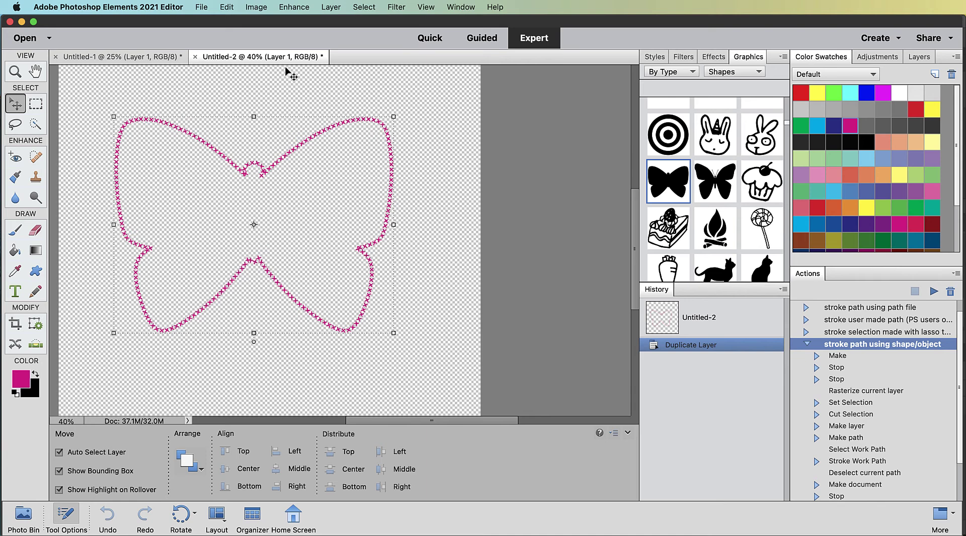
Step: Examine the cross-stitch stroke in the stroke-only document and around the butterfly in the original document, then collapse the action's steps
scroll(424, 292, up, 3)
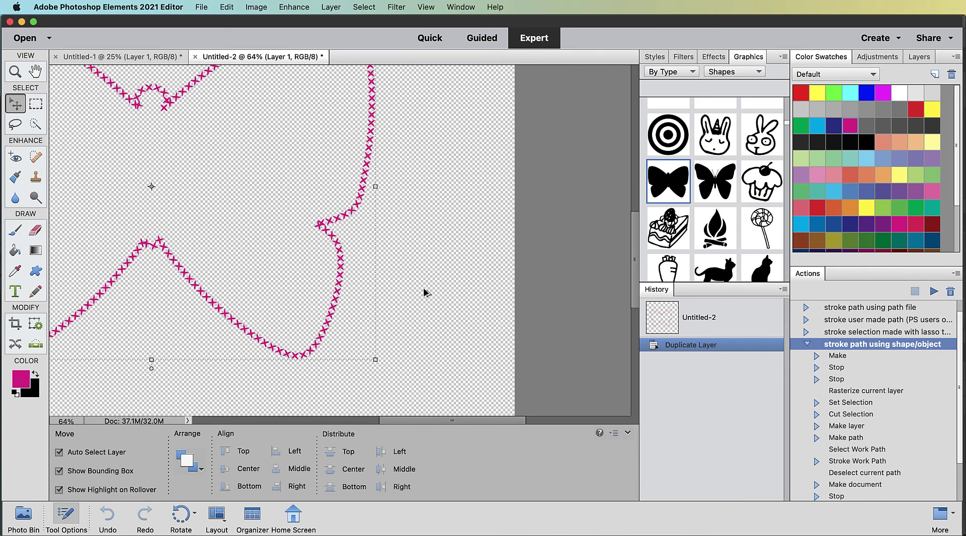
scroll(409, 280, left, 5)
scroll(410, 281, up, 2)
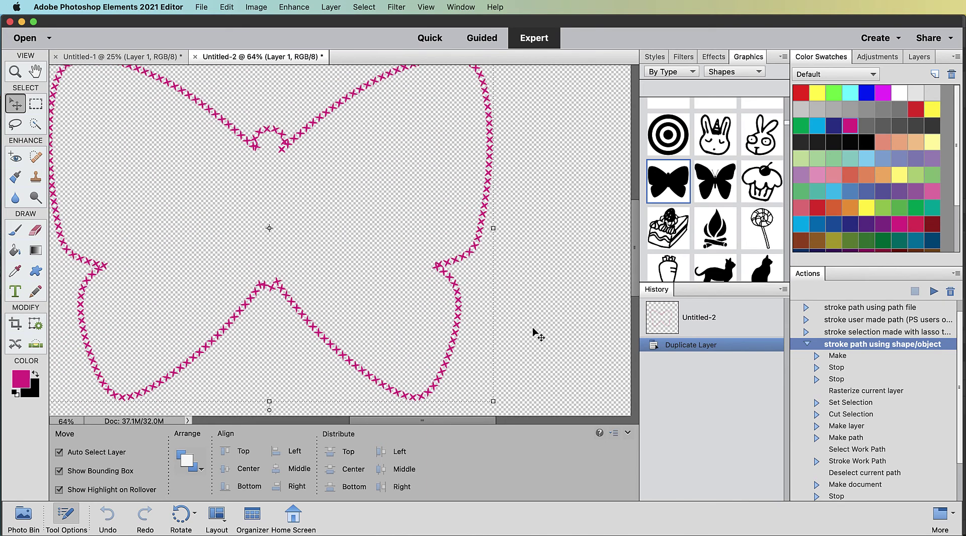
scroll(535, 331, down, 3)
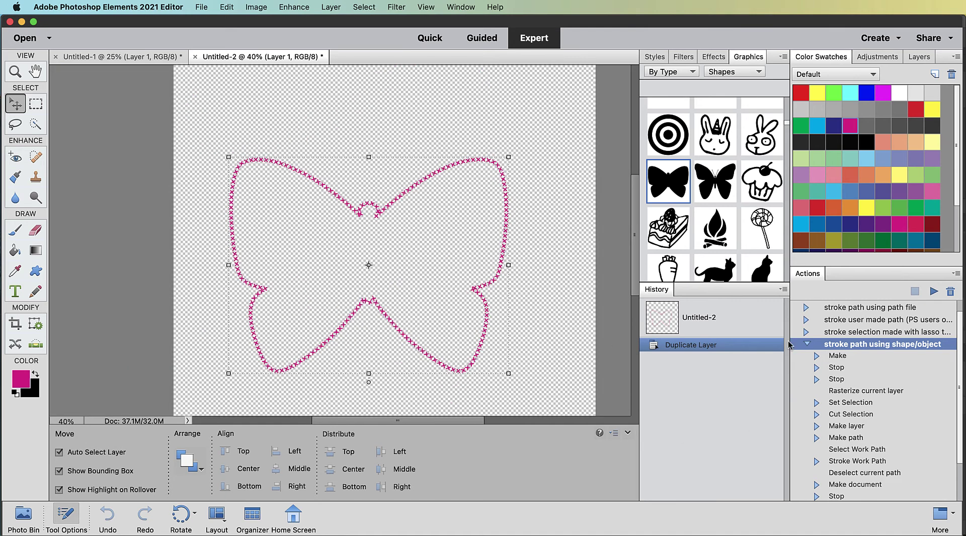
click(115, 61)
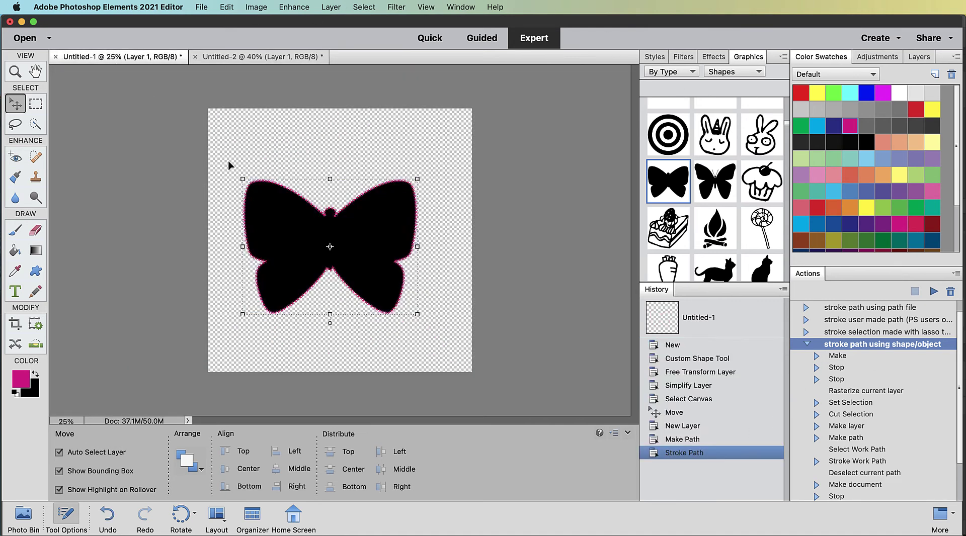
scroll(384, 258, up, 5)
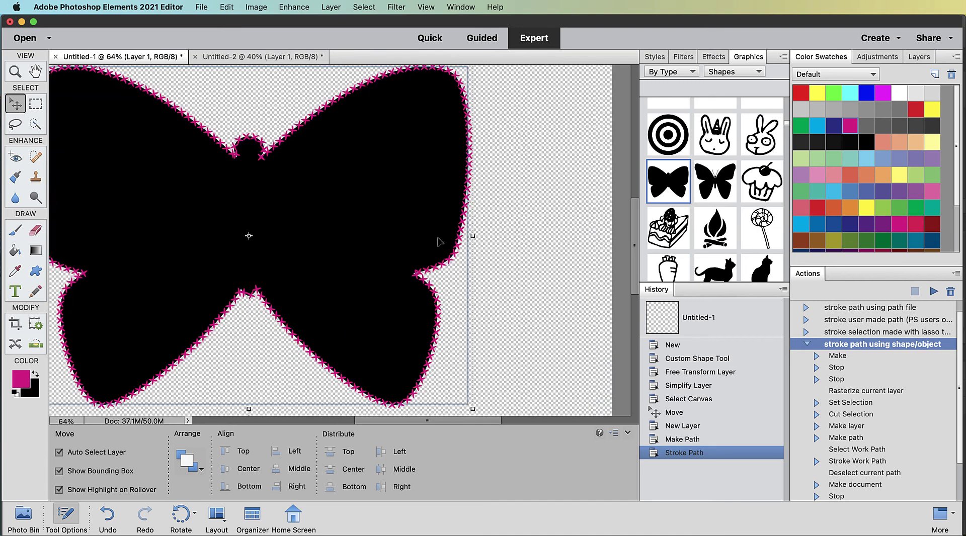
drag(333, 183, 404, 157)
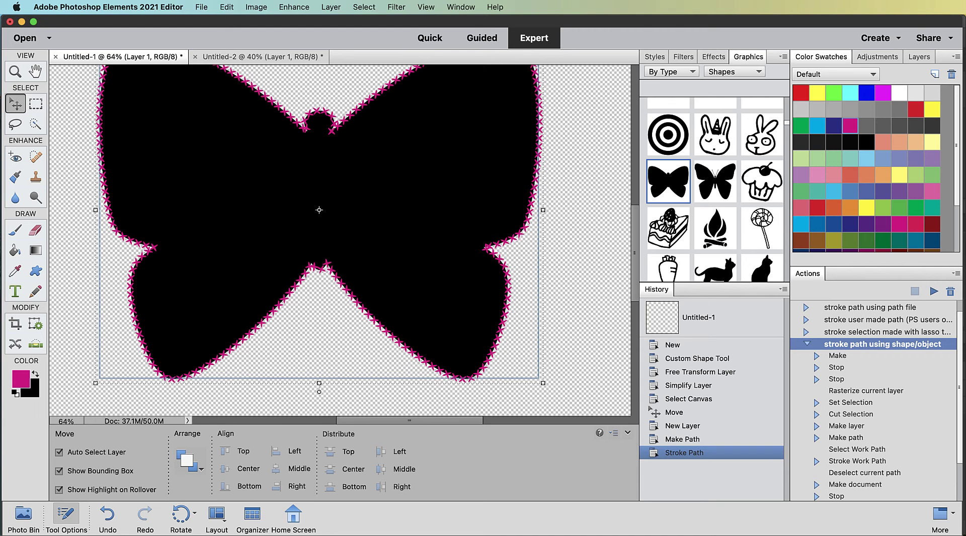
click(807, 344)
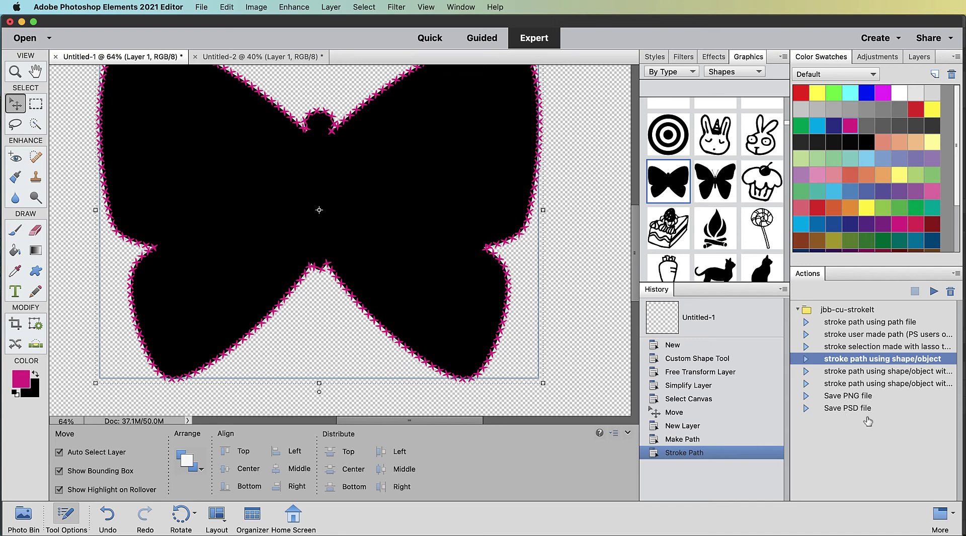
key(super+0)
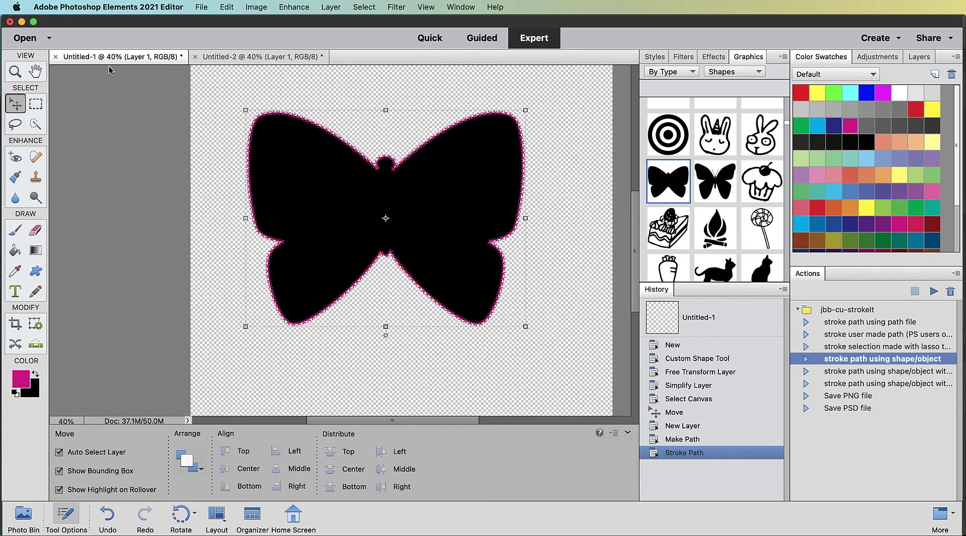
Step: Close both the original butterfly document and the stroke-only document without saving
key(super+w)
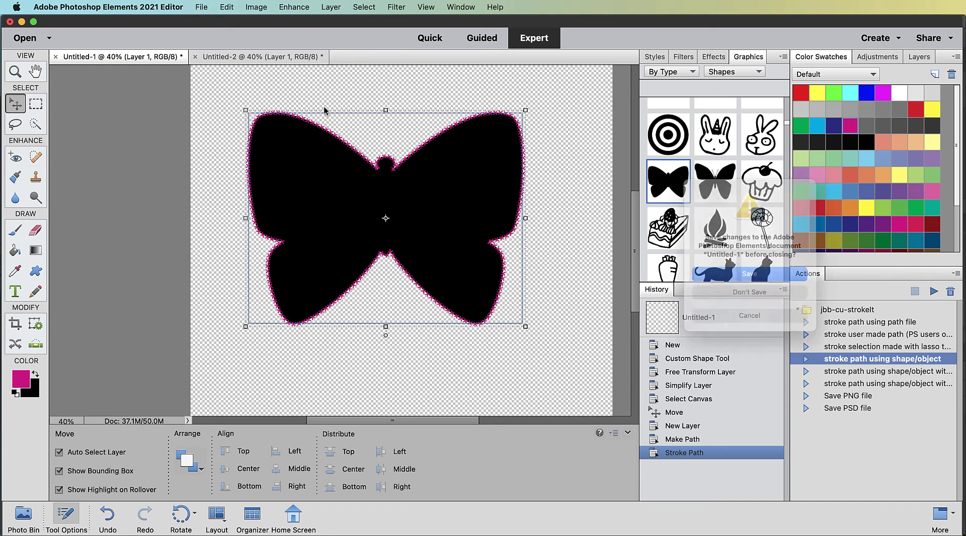
click(733, 298)
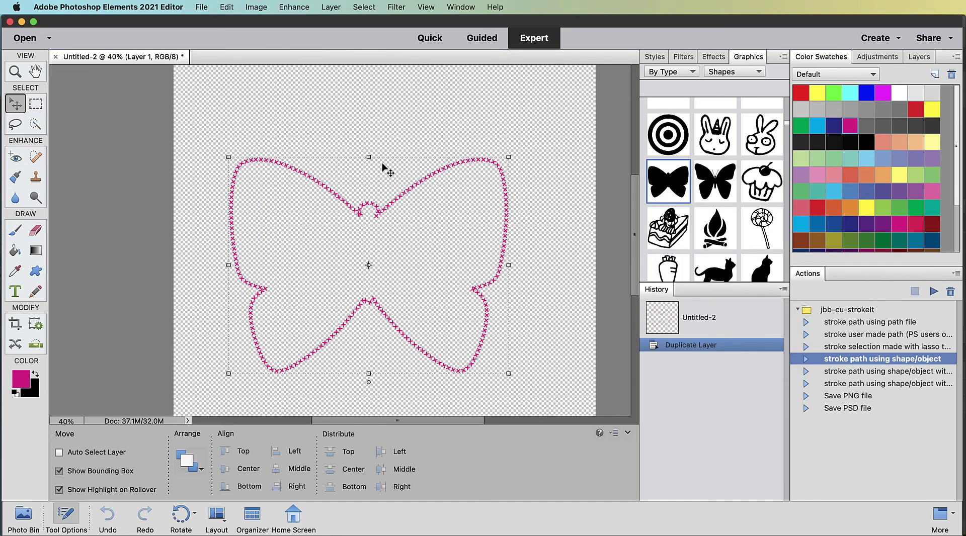
key(super+w)
click(747, 305)
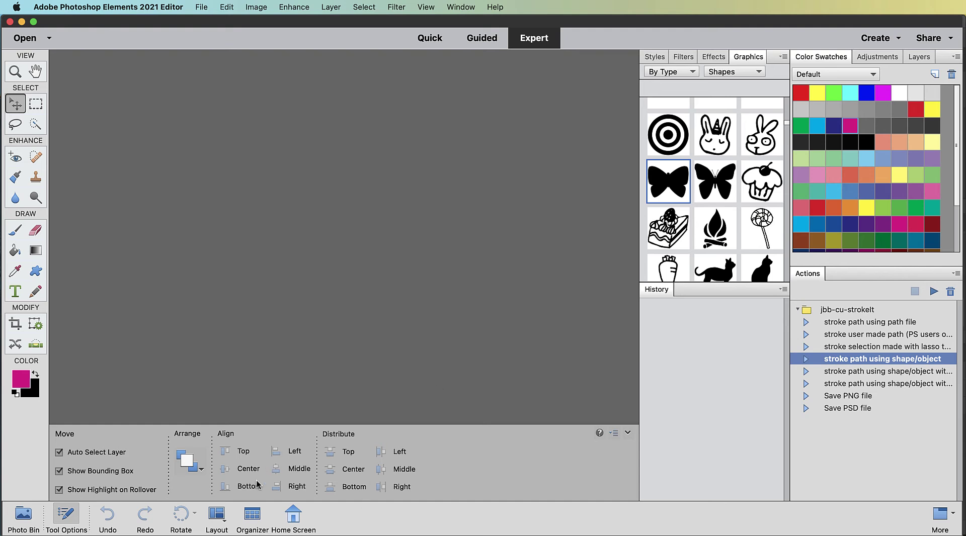
Step: Choose the 50 px dashed stitch brush from Basic Brushes for the Brush tool
key(b)
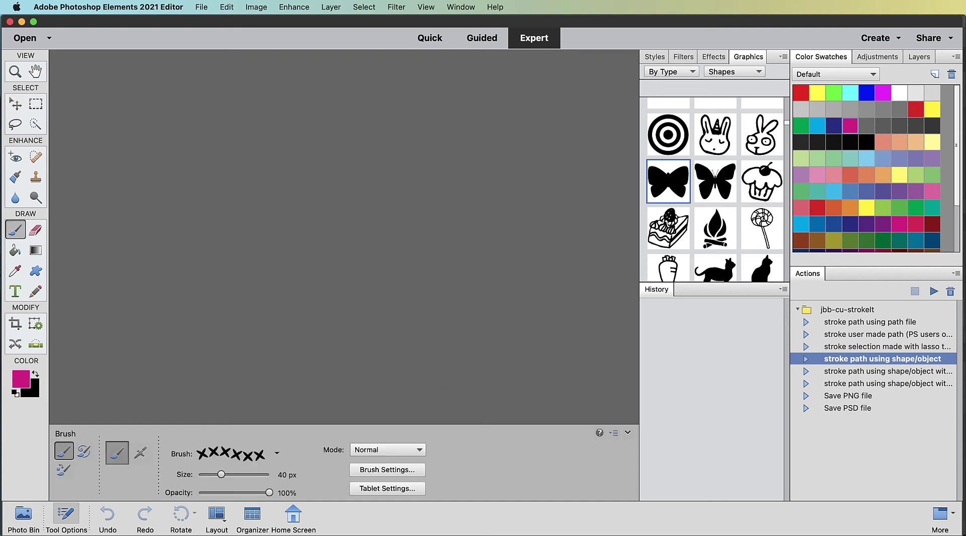
click(277, 455)
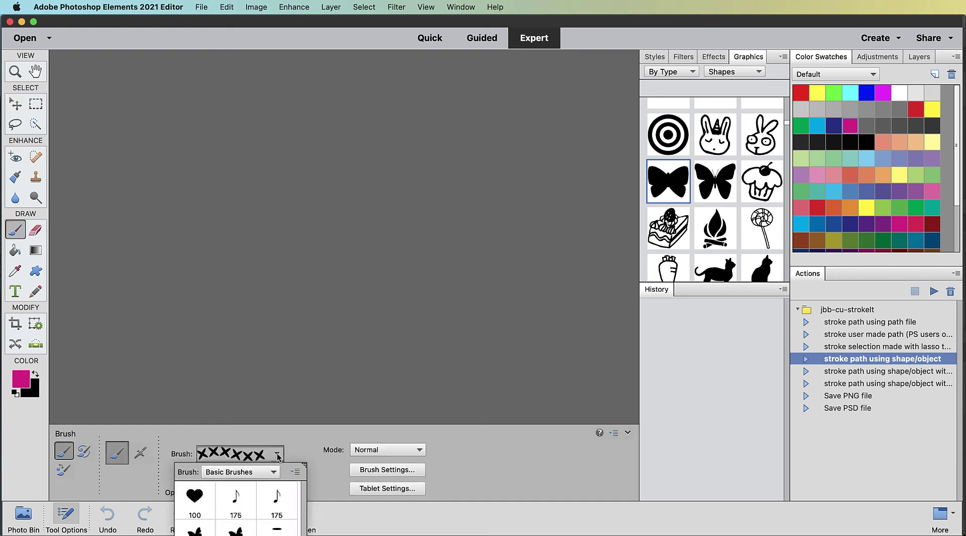
click(278, 529)
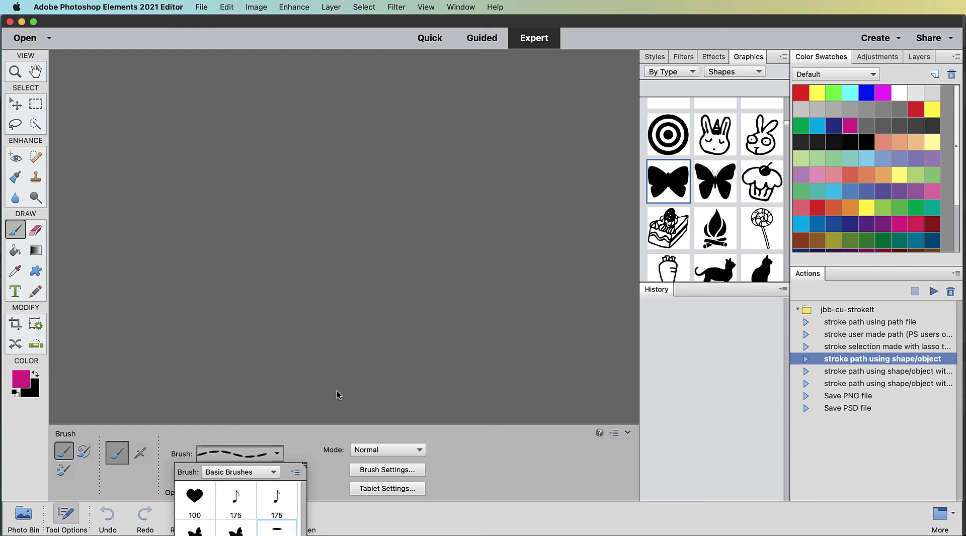
click(368, 279)
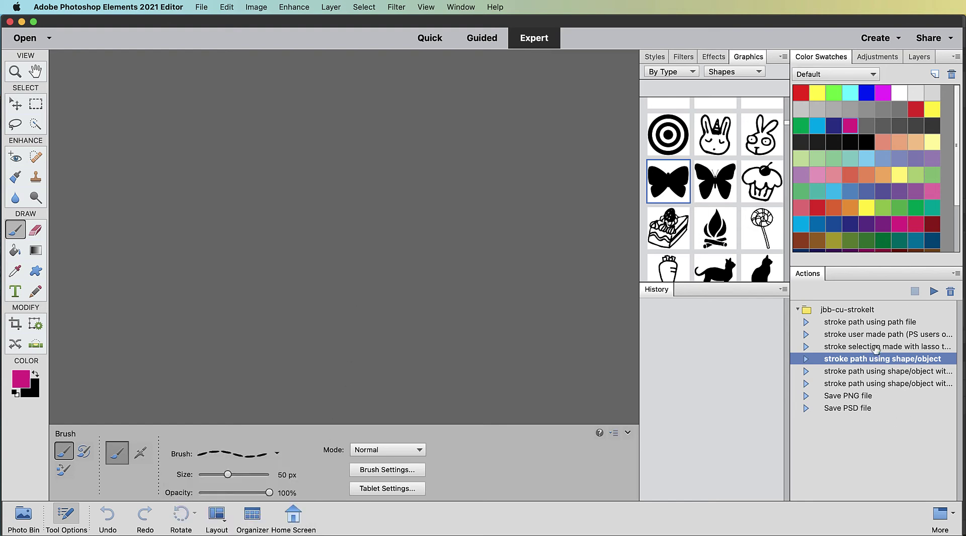
Step: Run the shape/object action that offsets the stroke inside, creating a new document and stopping it for adding the shape
click(882, 371)
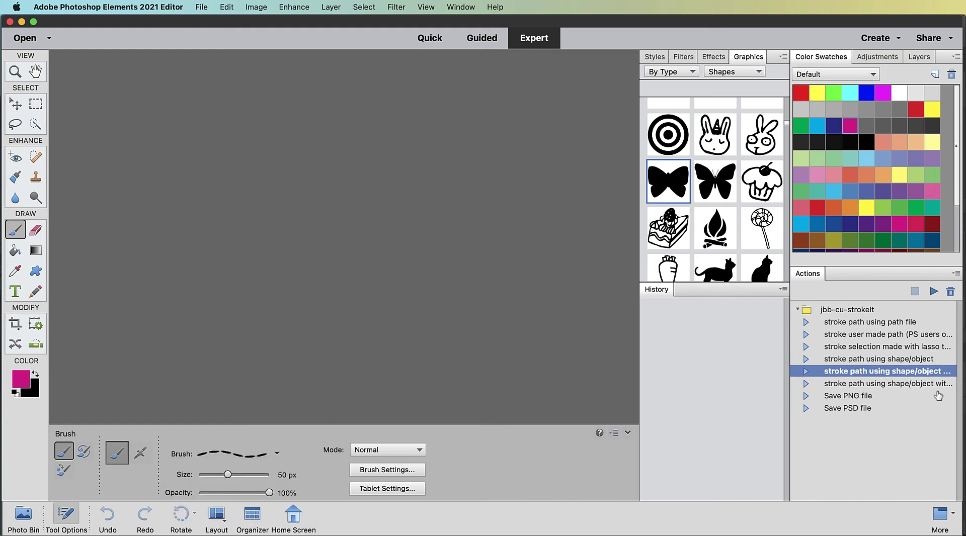
click(933, 292)
click(740, 401)
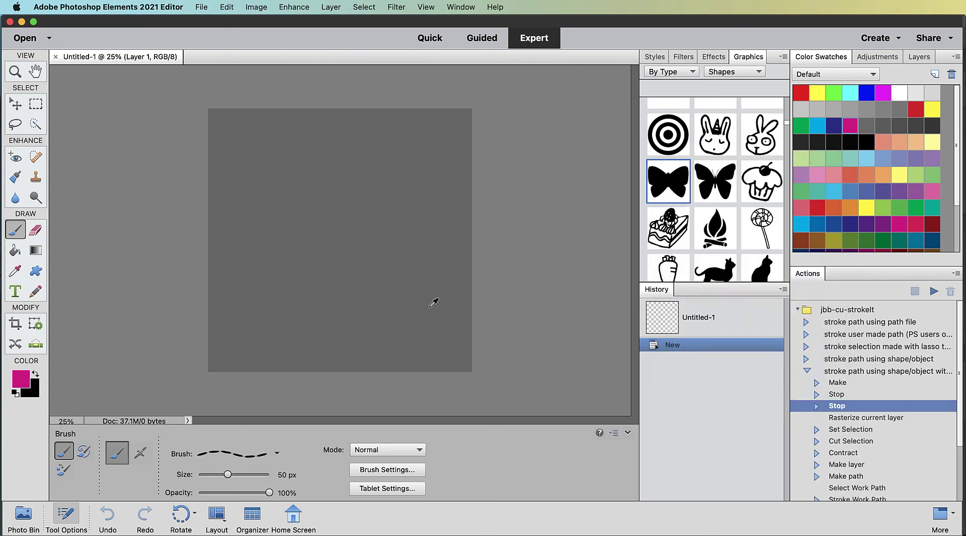
Step: Add the solid eight-pointed star from the Shapes graphics, enlarge it proportionally to about 232.5% near the canvas centre and commit the transform
scroll(712, 217, up, 15)
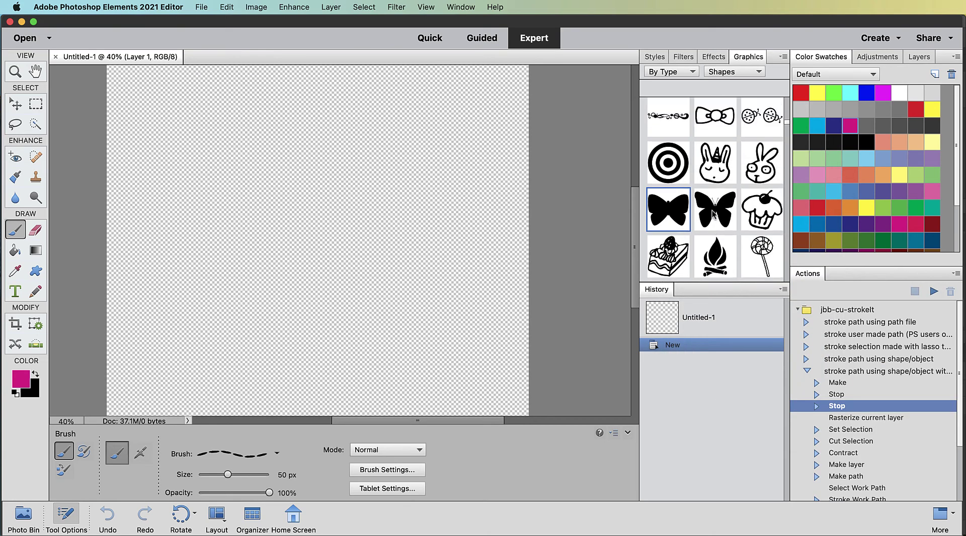
scroll(712, 216, up, 5)
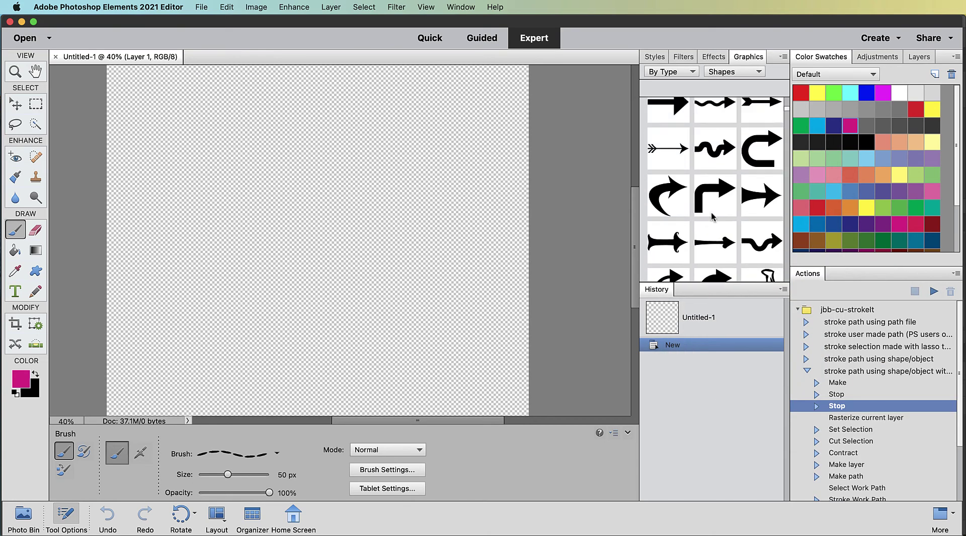
drag(724, 194, 345, 233)
drag(355, 185, 565, 115)
drag(422, 184, 345, 233)
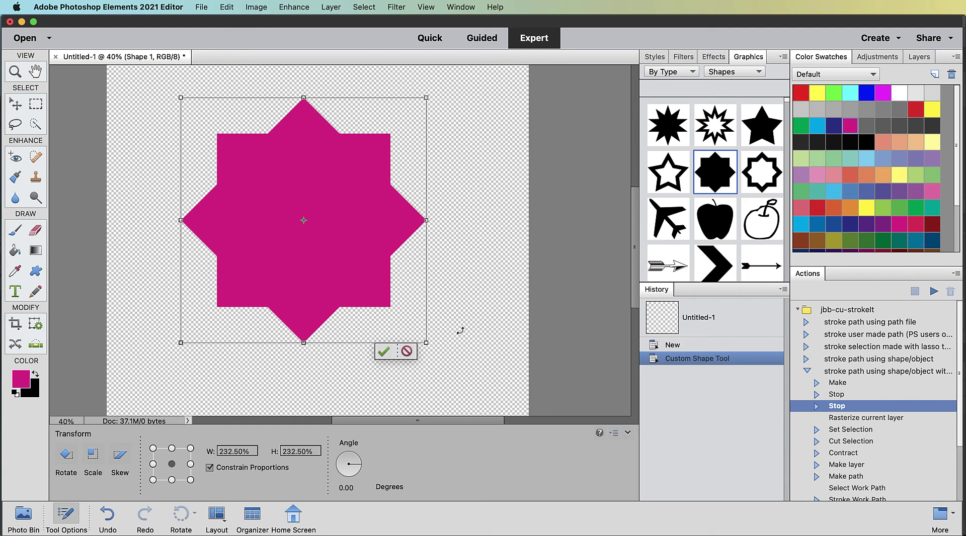
click(383, 352)
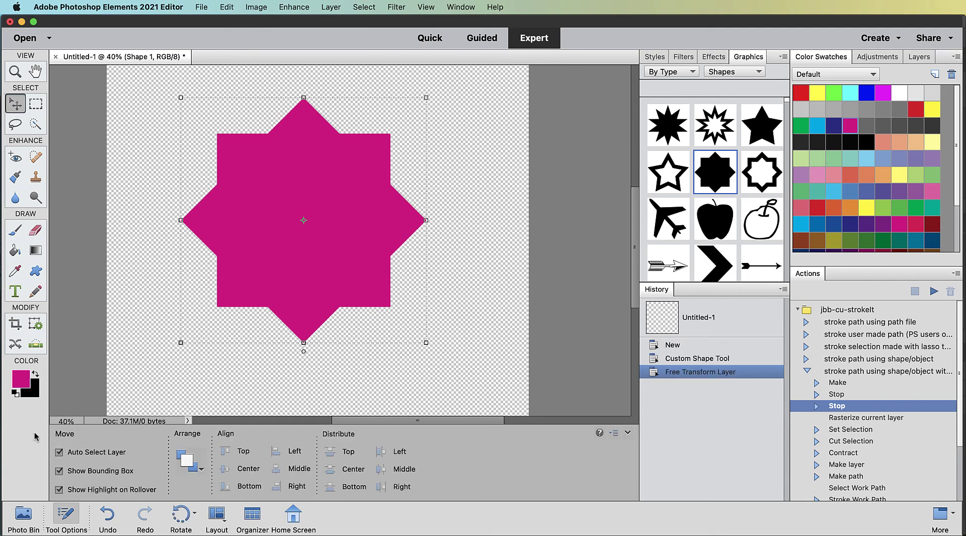
Step: Swap the colors to make black the foreground and continue the action from its second Stop step
click(35, 375)
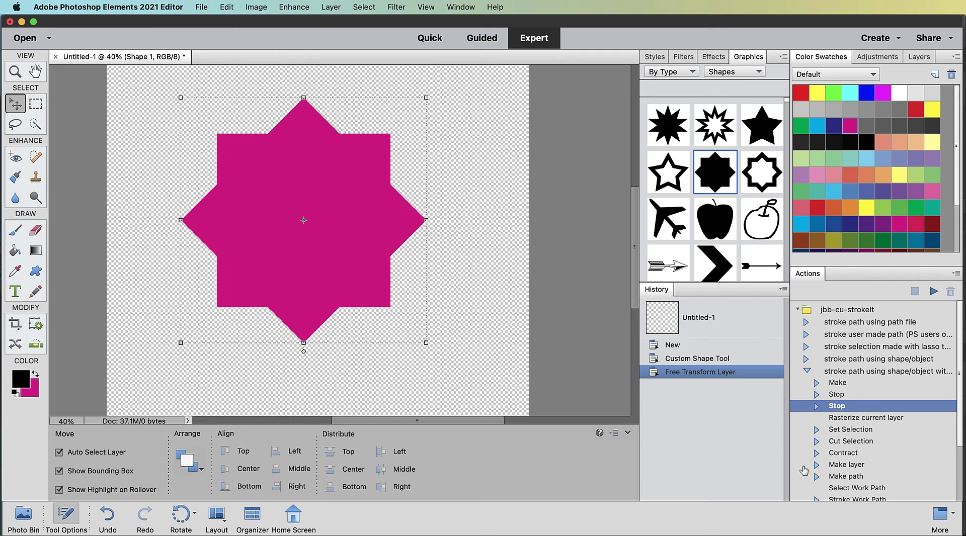
click(932, 292)
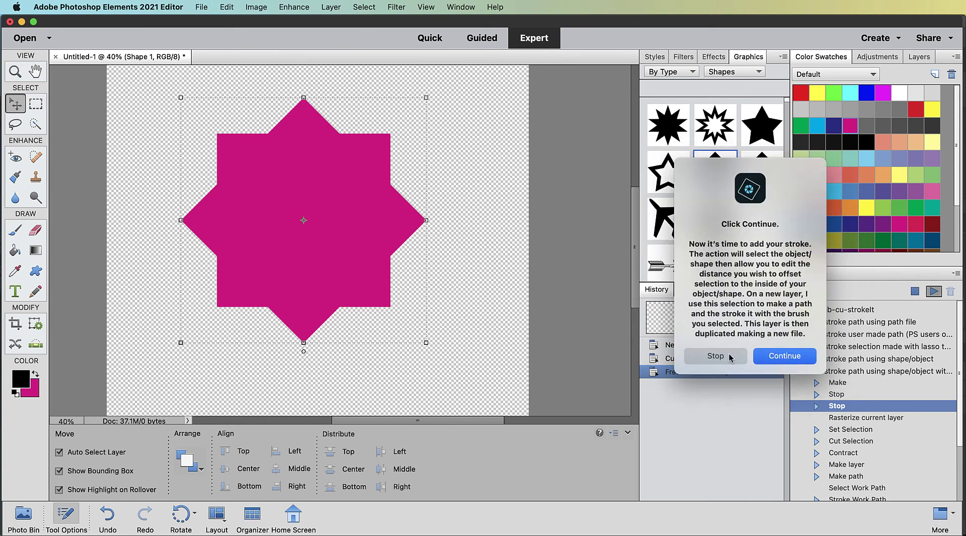
click(793, 357)
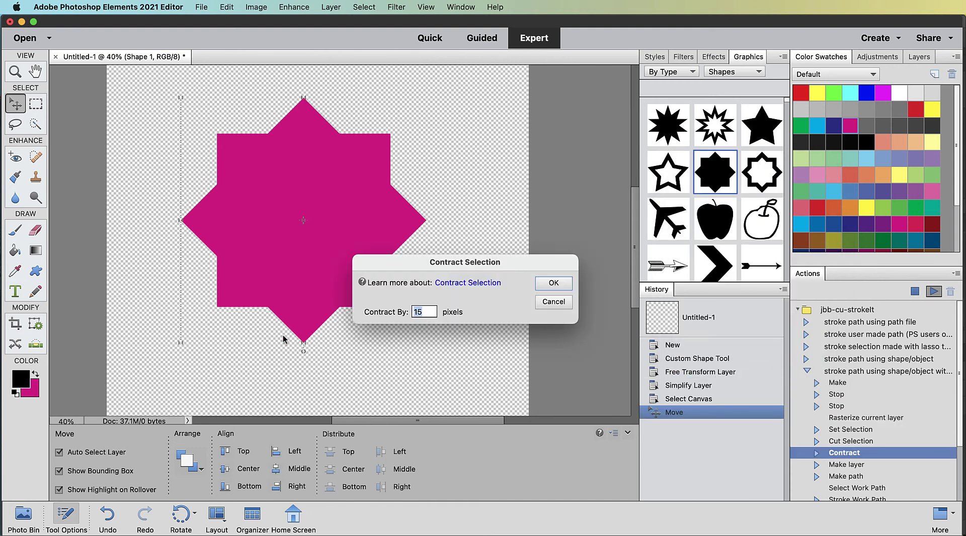
Step: Contract the star's selection by 25 pixels and finish the action to stroke the inset path
drag(435, 266, 501, 262)
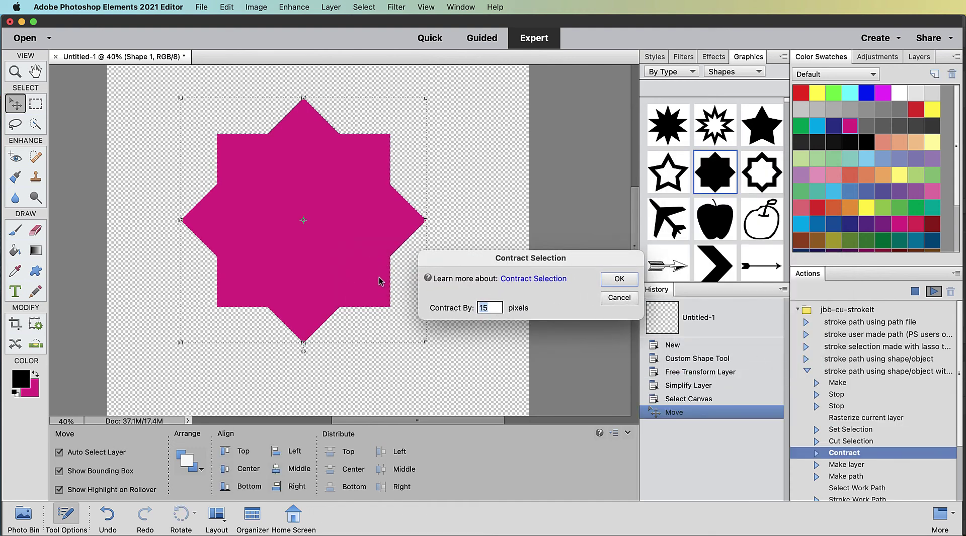
key(BackSpace)
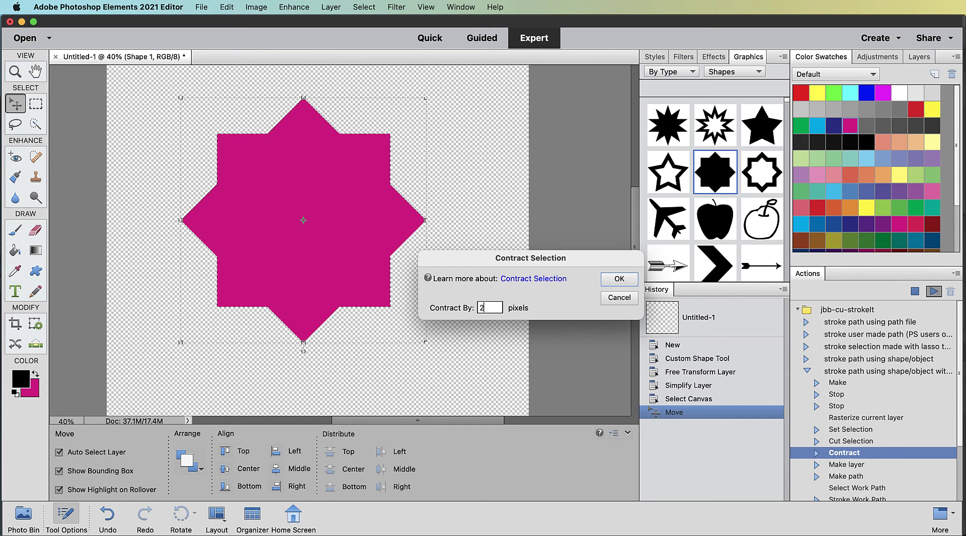
text(25)
click(619, 279)
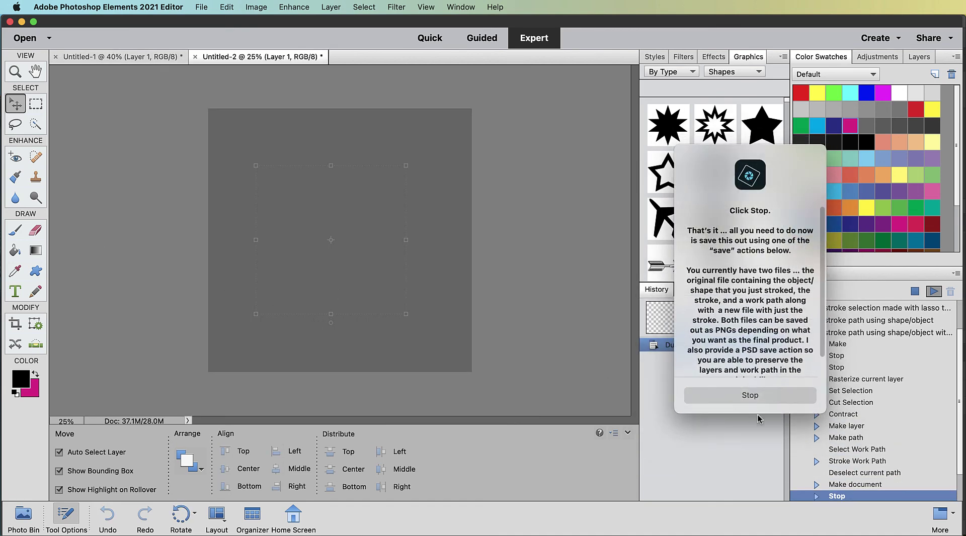
click(753, 400)
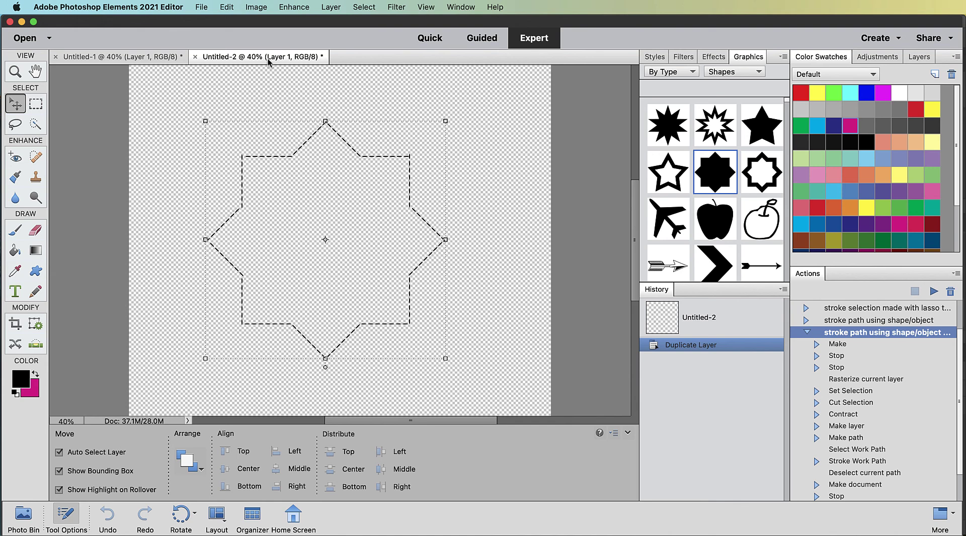
Step: Examine the inset dashed stroke on the star in the original document and collapse the action's steps
click(117, 61)
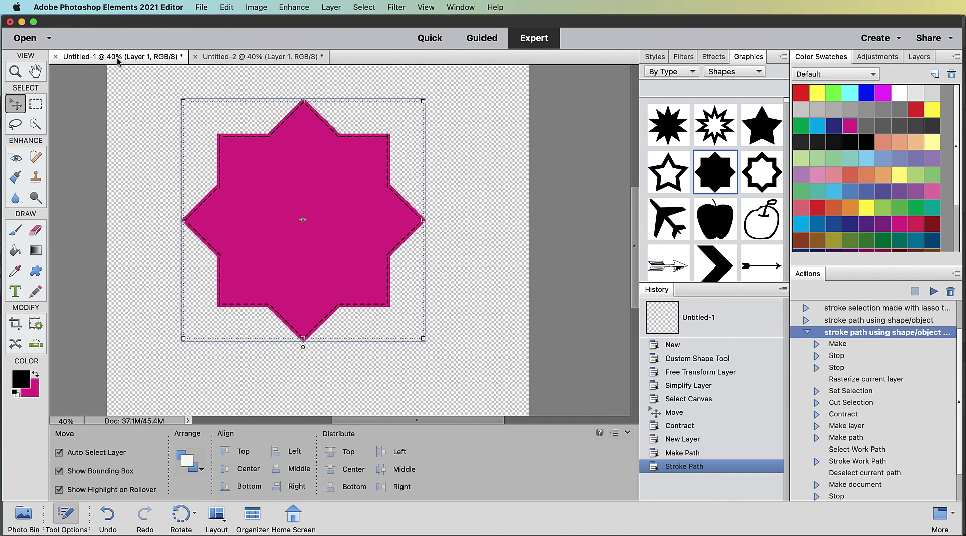
scroll(405, 291, up, 3)
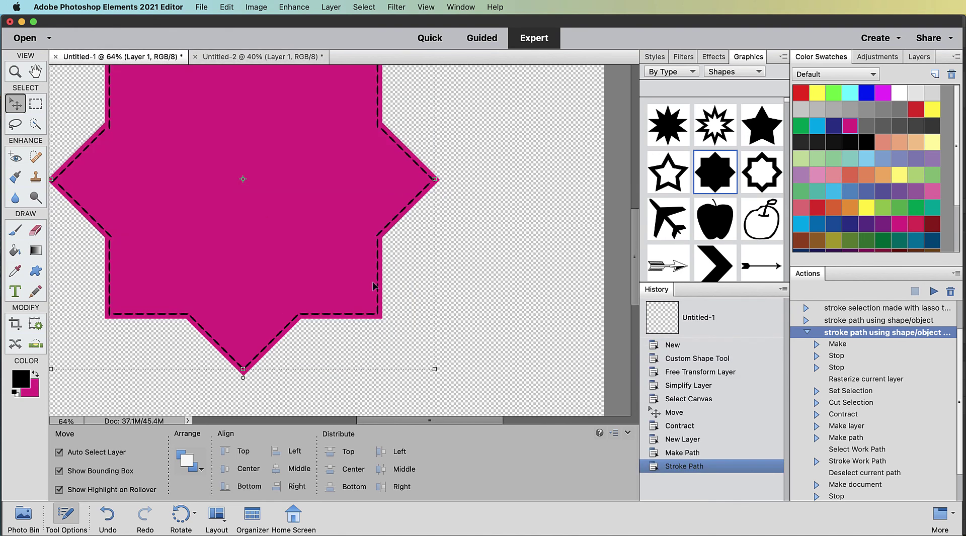
drag(248, 122, 324, 171)
scroll(583, 345, down, 3)
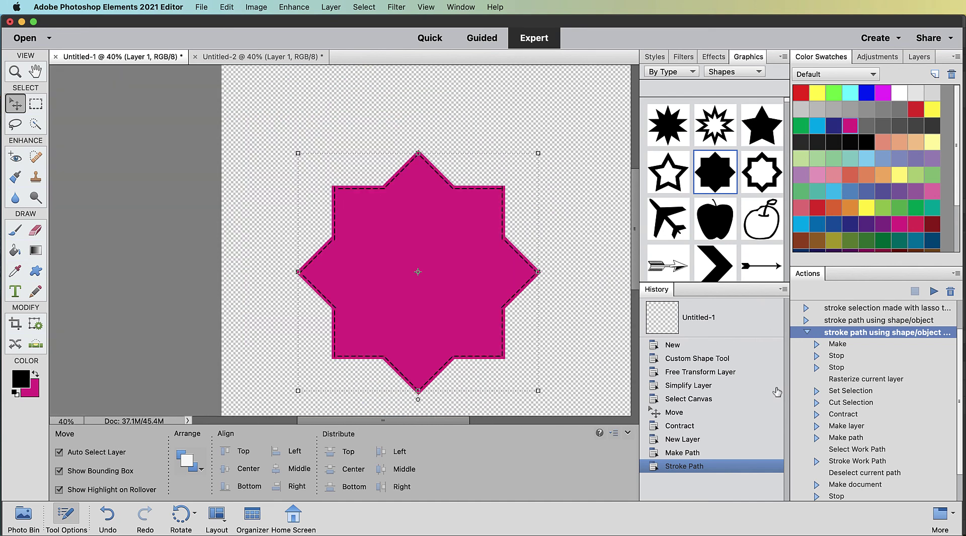
click(806, 334)
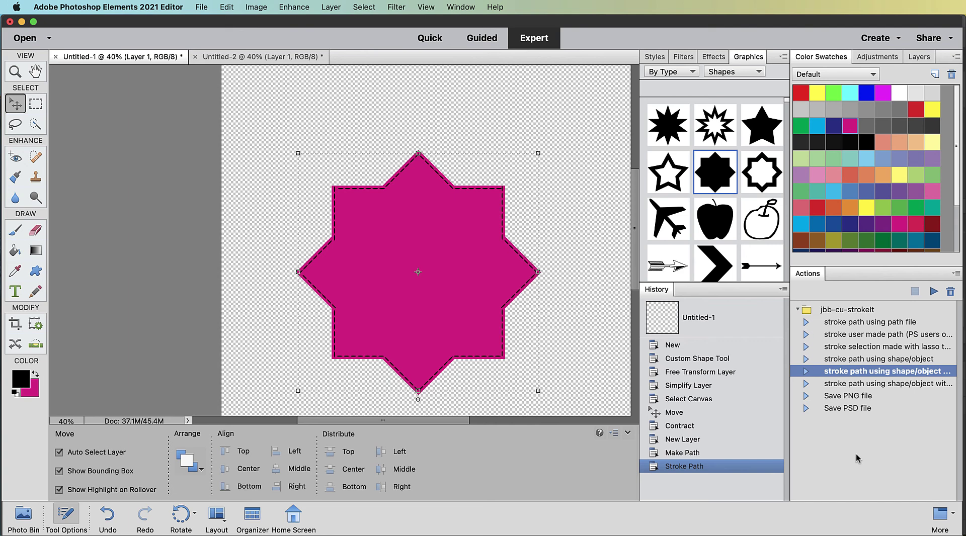
Step: Select the last of the shape/object stroke actions and delete the inset dashed stroke layer above the star in Untitled-1
drag(856, 388, 856, 390)
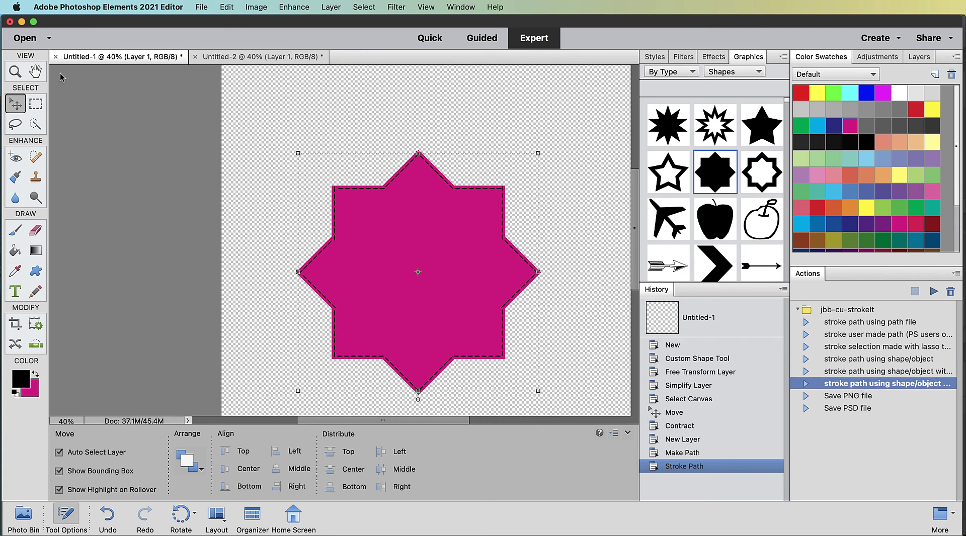
key(super+w)
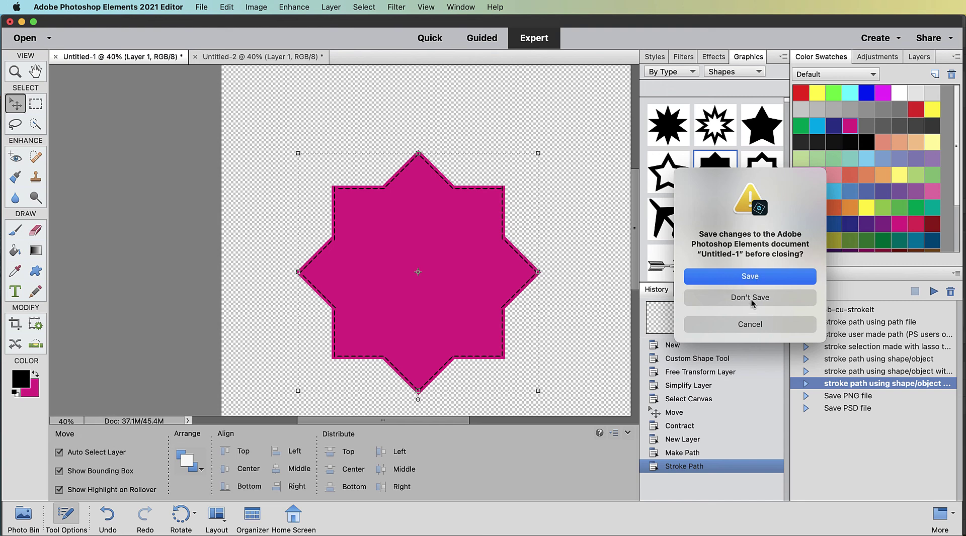
click(750, 325)
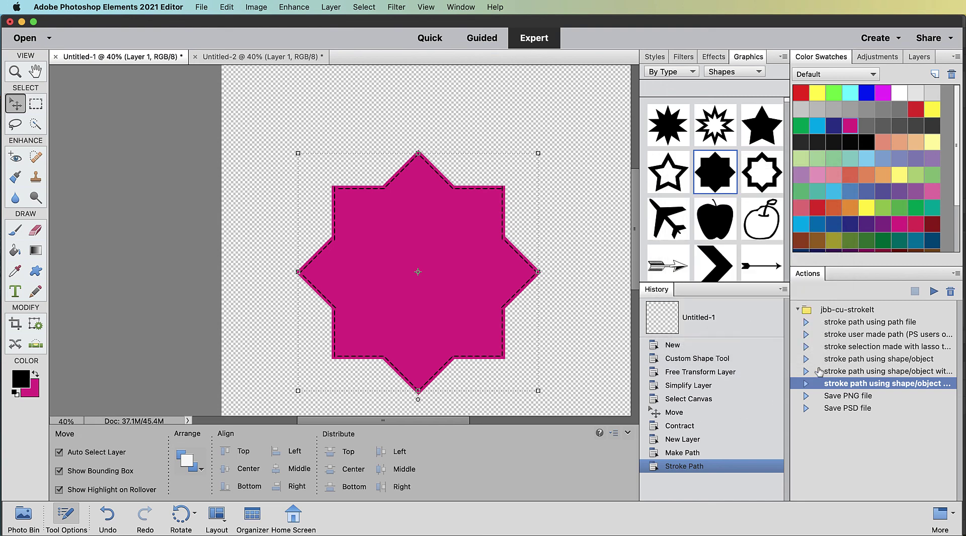
click(919, 57)
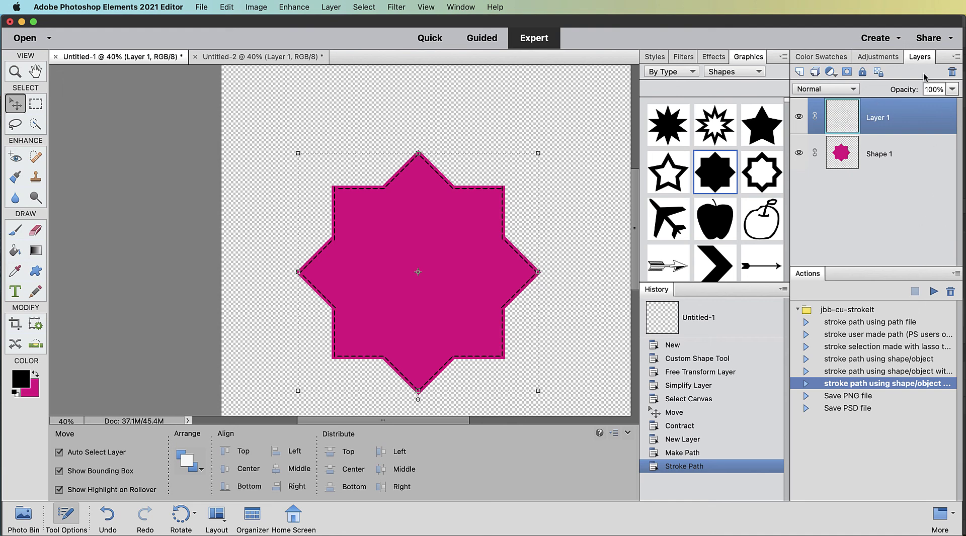
click(952, 72)
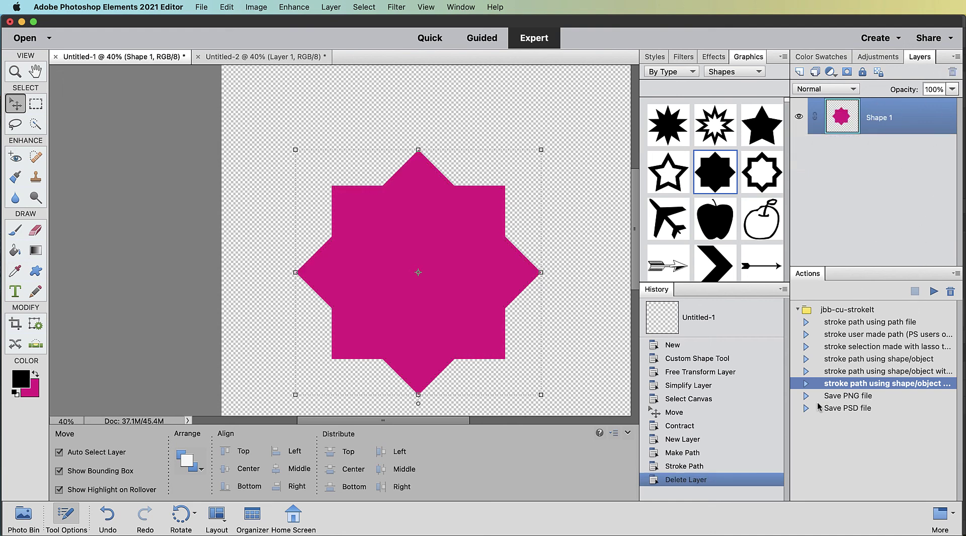
Step: Expand the selected action to show its steps and close the Untitled-2 document without saving
click(806, 384)
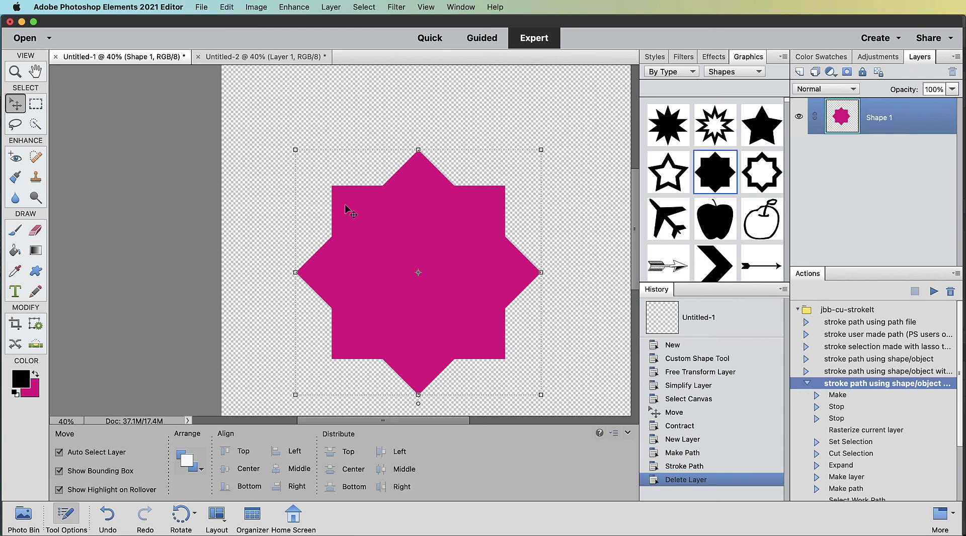
click(294, 57)
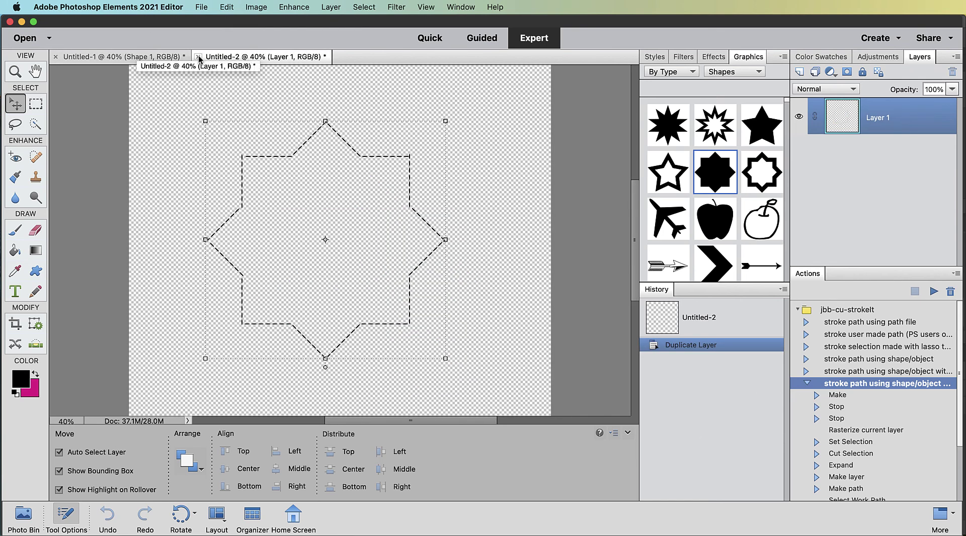
click(198, 57)
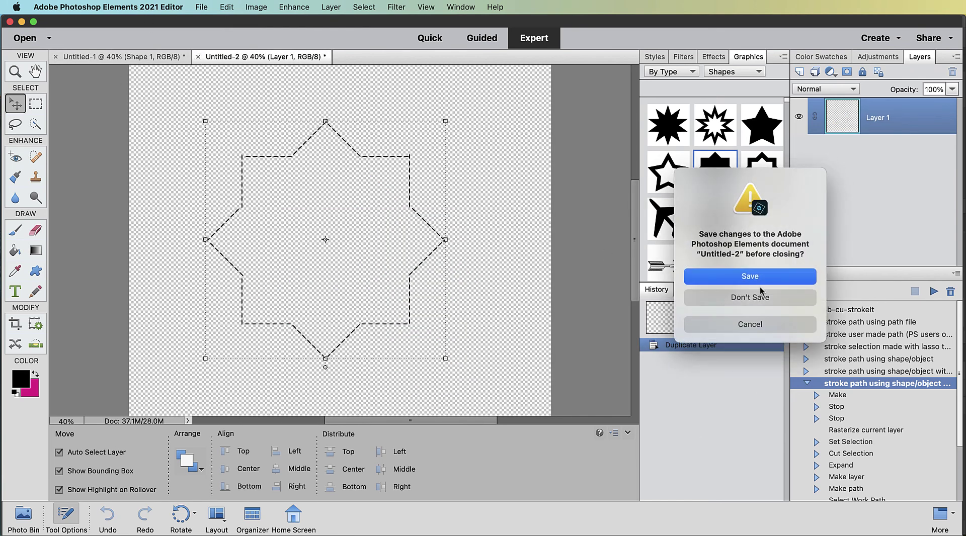
click(760, 296)
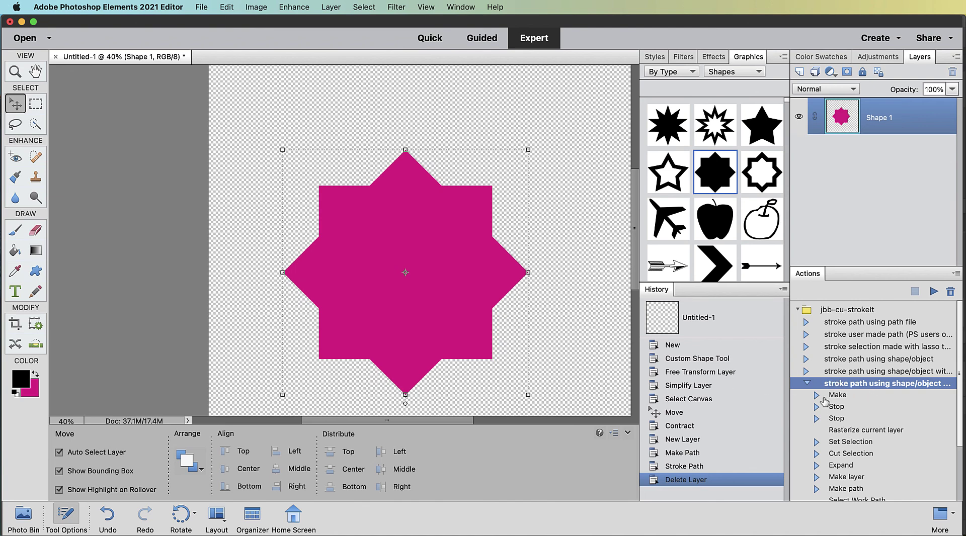
Step: Run the action from its second Stop step, expanding the star's selection by 15 pixels to stroke the outward offset path, and end the action
click(839, 420)
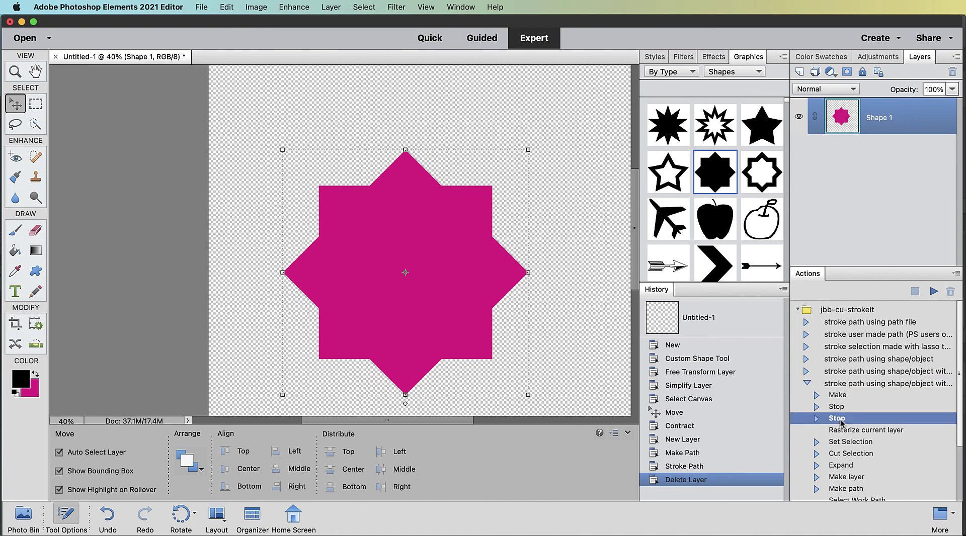
scroll(505, 323, up, 1)
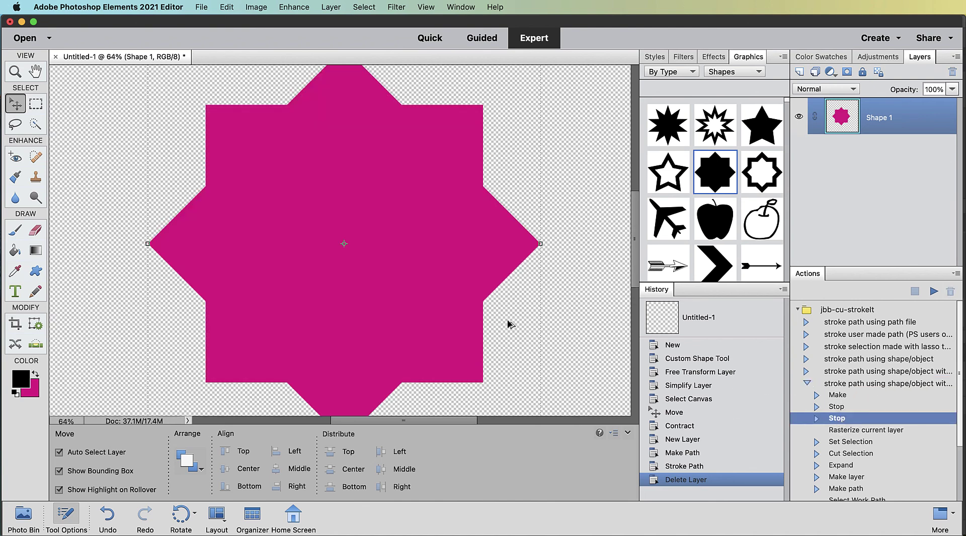
scroll(506, 323, down, 1)
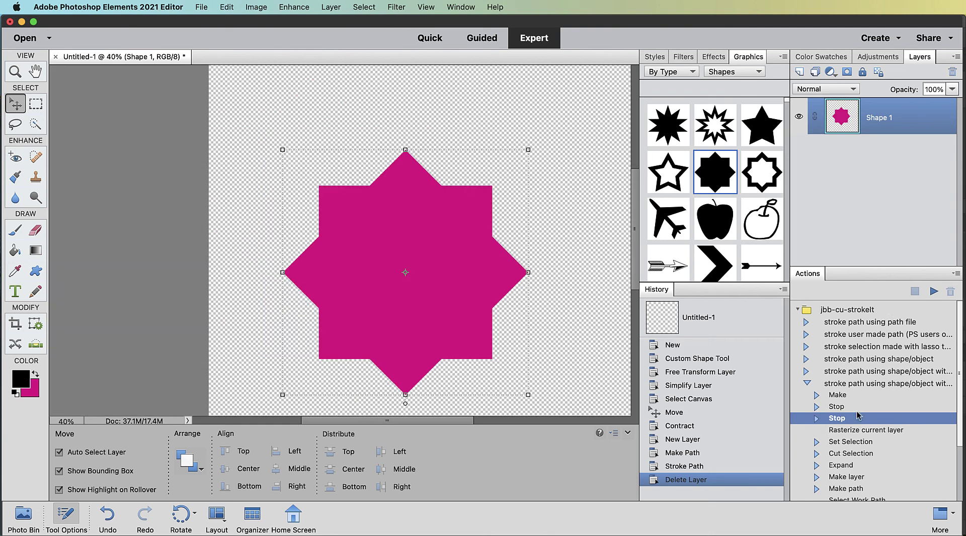
click(934, 291)
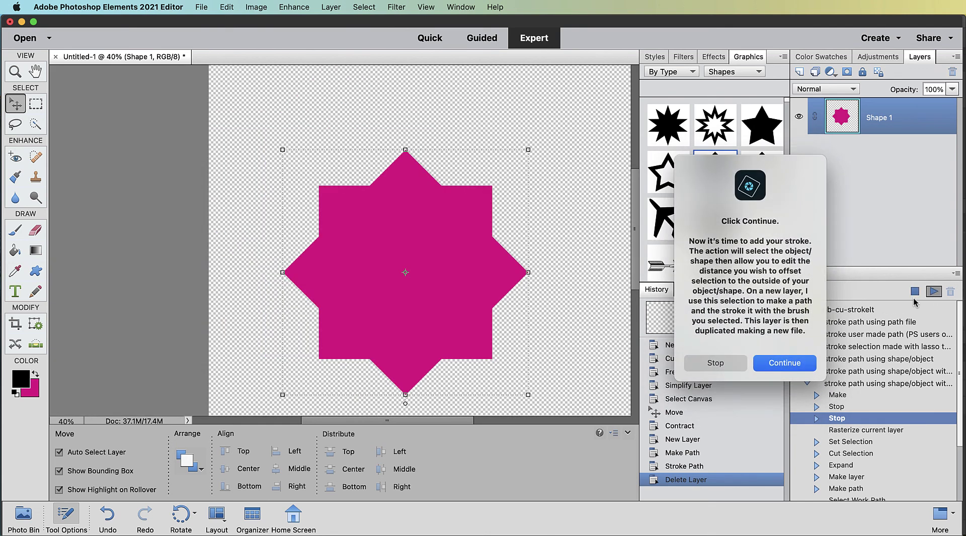
click(785, 364)
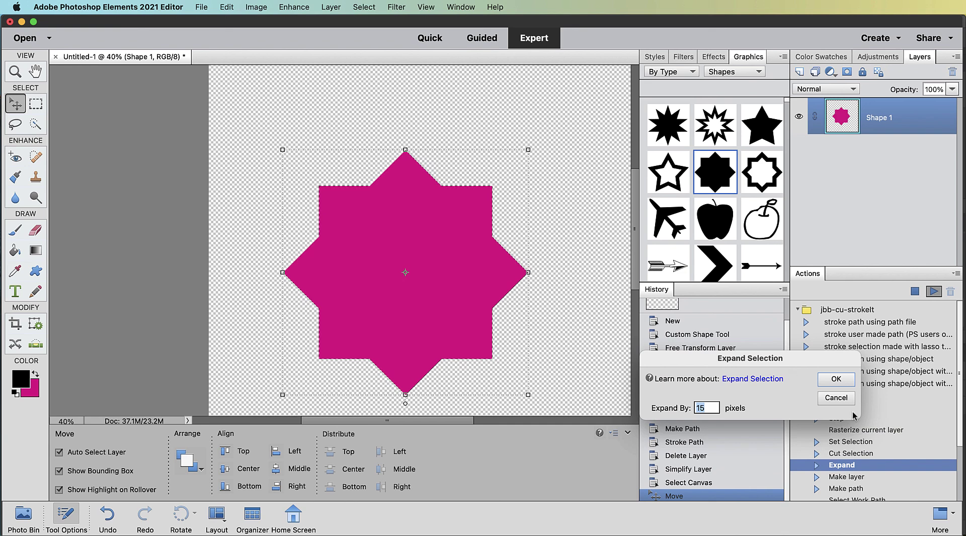
click(837, 382)
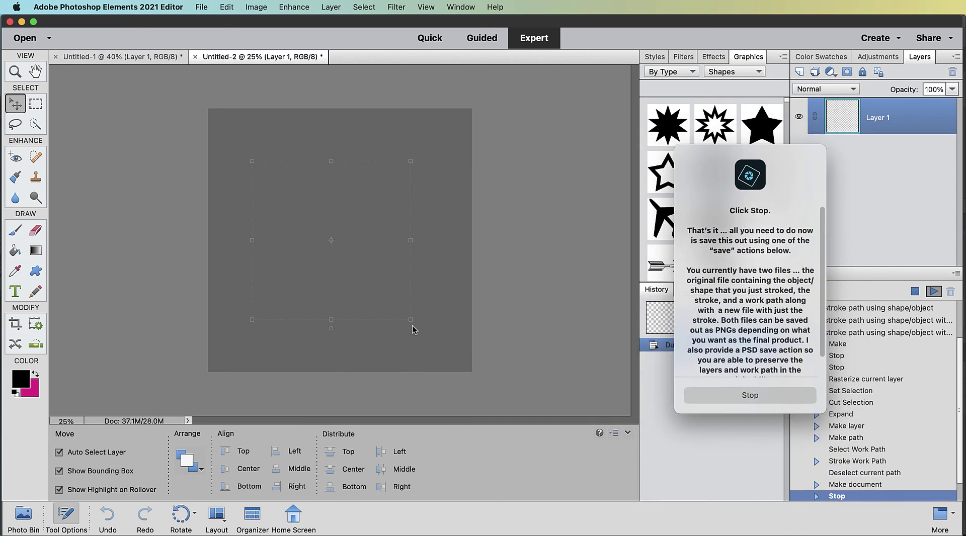
click(749, 395)
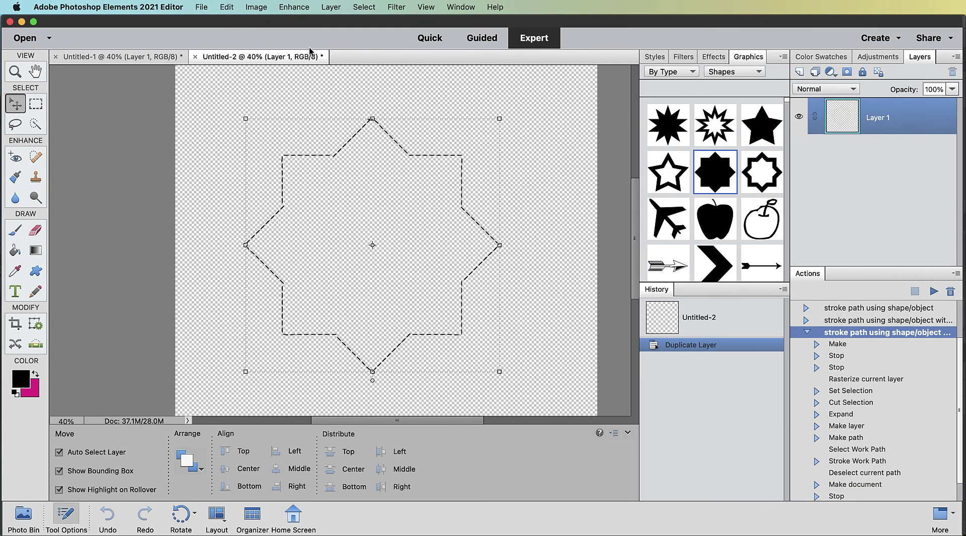
Step: Examine the outer dashed stroke around the star in Untitled-1 and collapse the action's steps
click(116, 57)
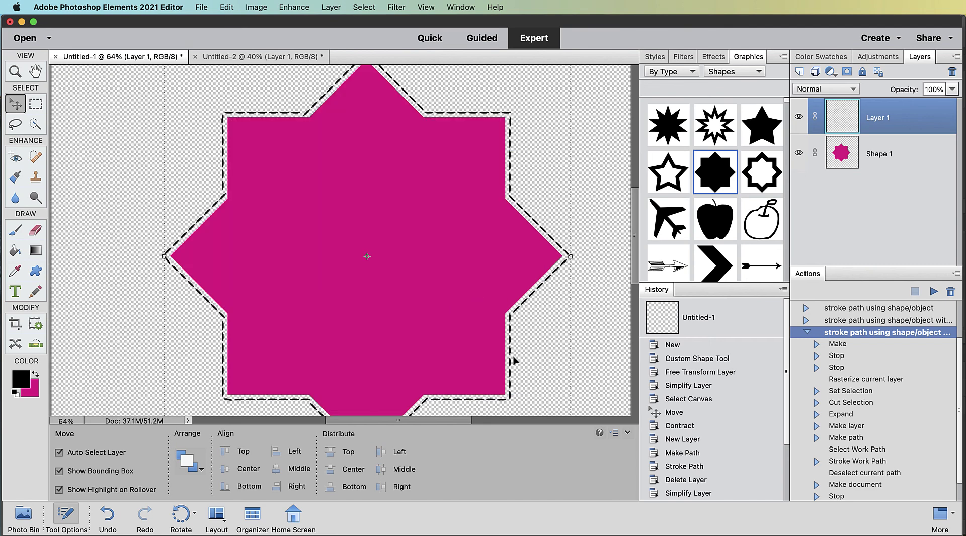
scroll(580, 334, down, 1)
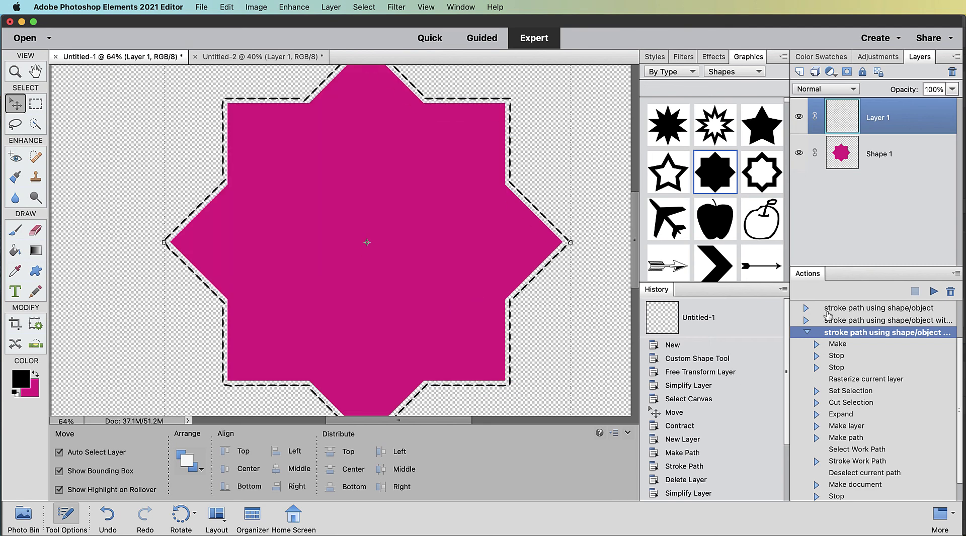
click(807, 334)
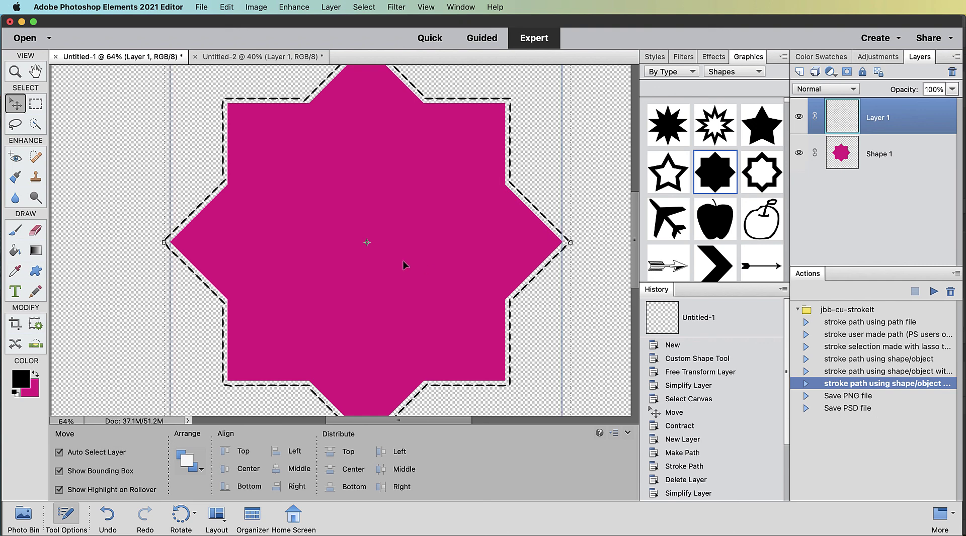
scroll(502, 271, down, 3)
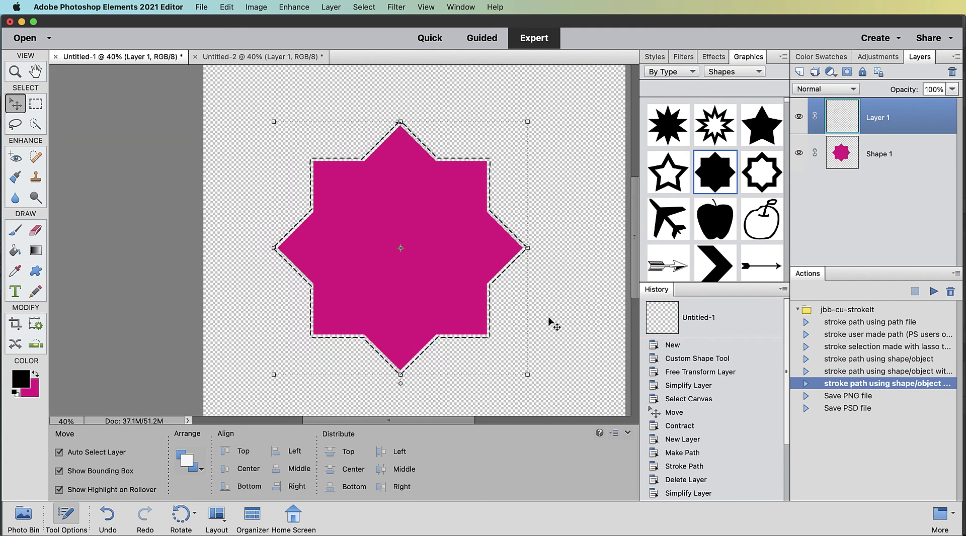